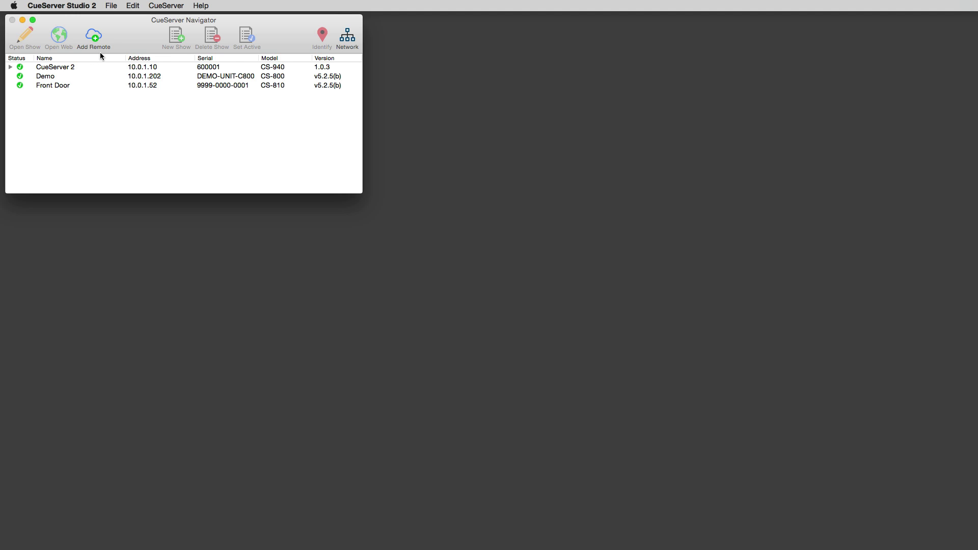
Step: Open the show, raise its window, and review the Stage, Playbacks and Status pages, ending on Stage
{"action": "double_click", "coordinate": [75, 67]}
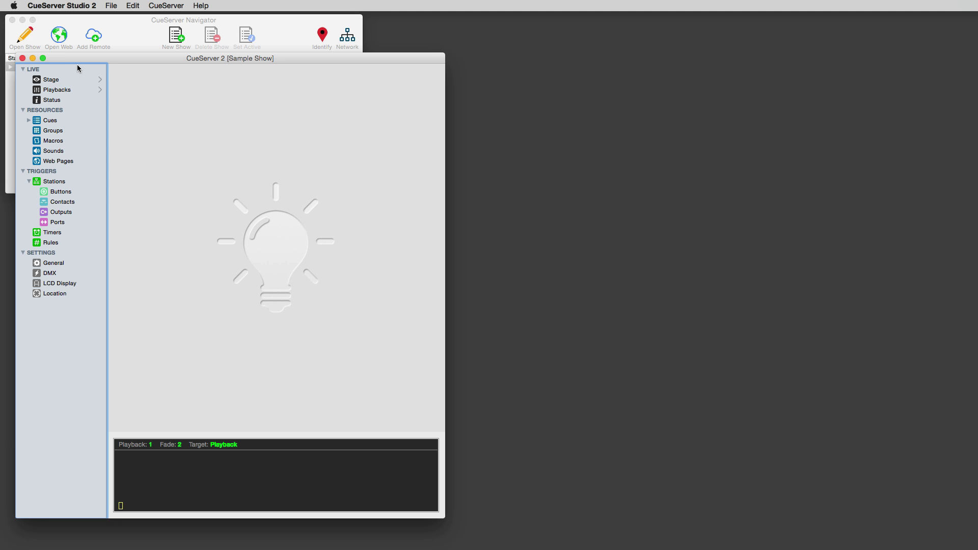
{"action": "left_click_drag", "start_coordinate": [81, 63], "coordinate": [84, 40]}
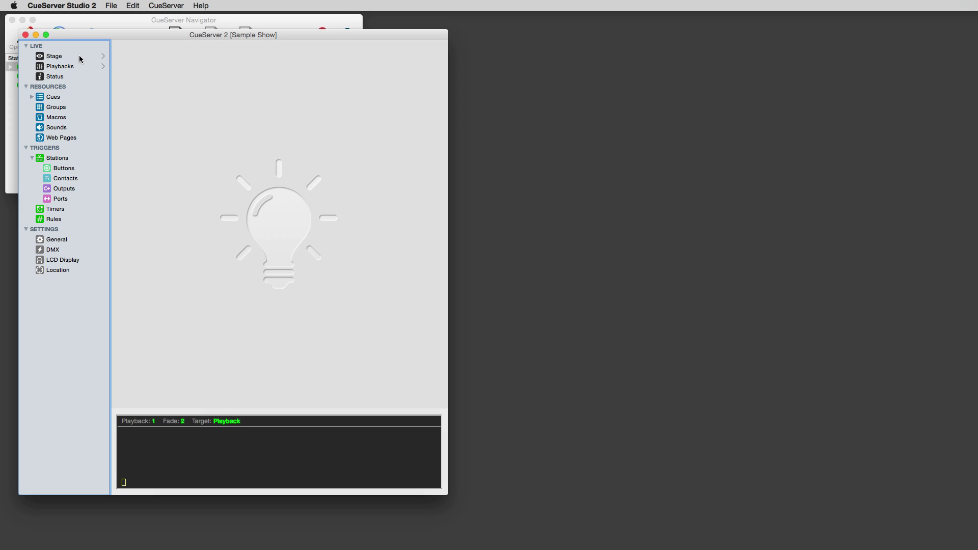
{"action": "left_click", "coordinate": [79, 56]}
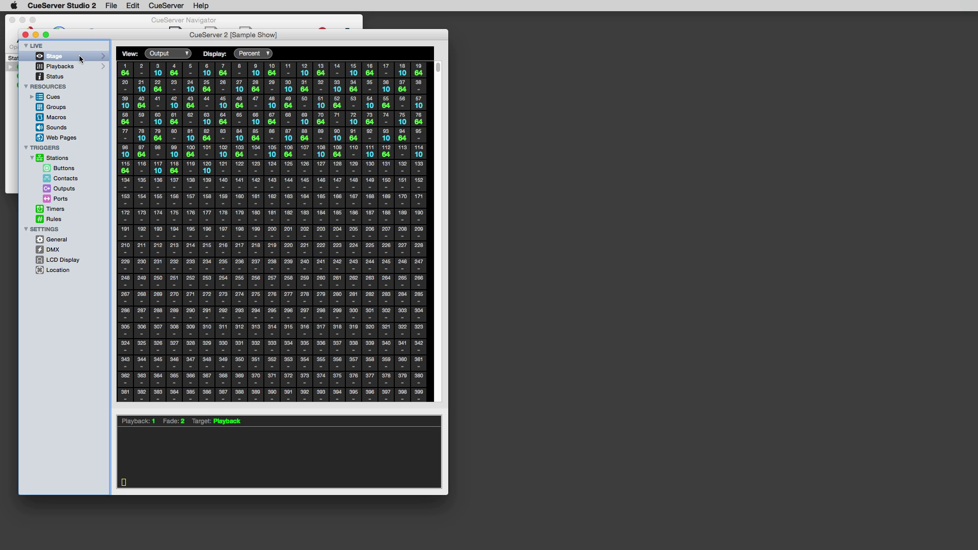
{"action": "left_click", "coordinate": [85, 67]}
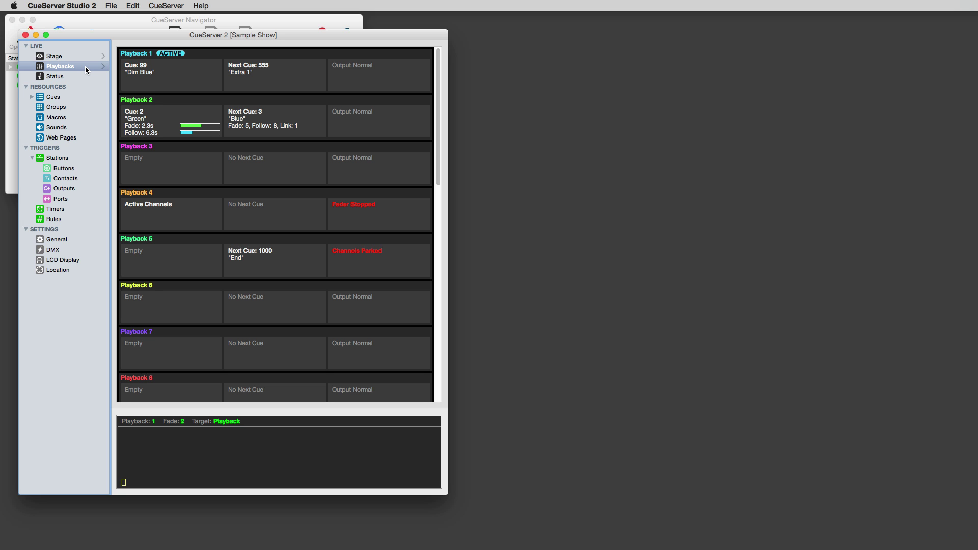
{"action": "left_click", "coordinate": [84, 79]}
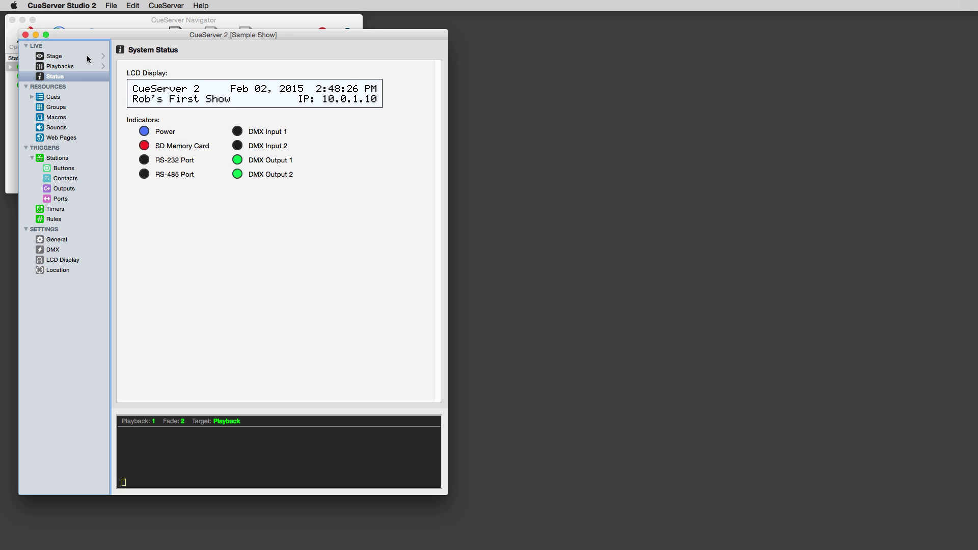
{"action": "left_click", "coordinate": [88, 57]}
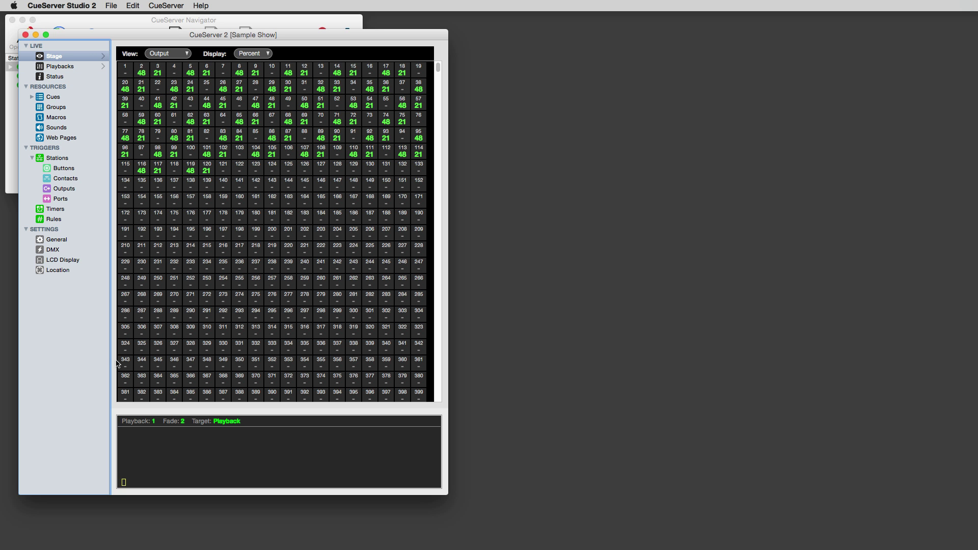
Step: Target Playback 3 from the command line
{"action": "left_click", "coordinate": [217, 467]}
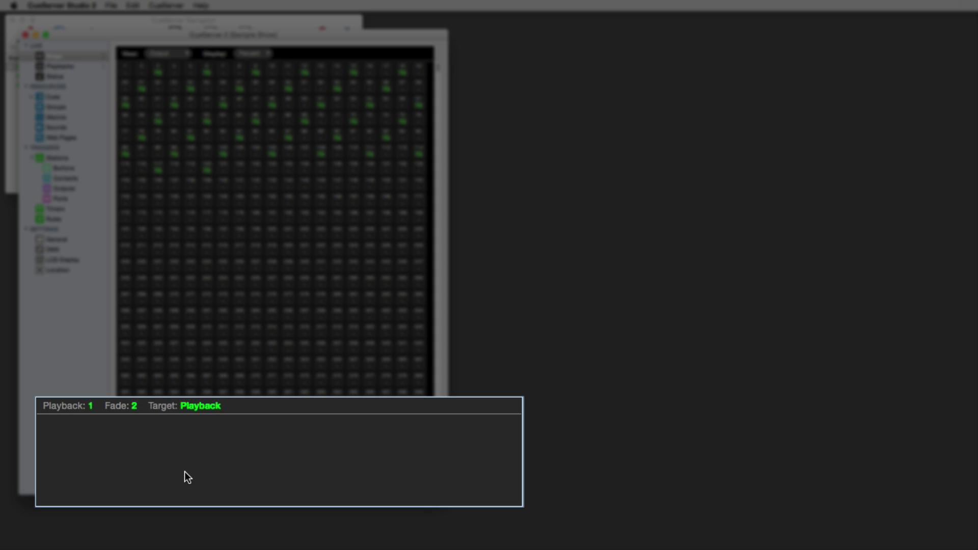
{"action": "type", "text": "Playback 3"}
{"action": "key", "text": "Return"}
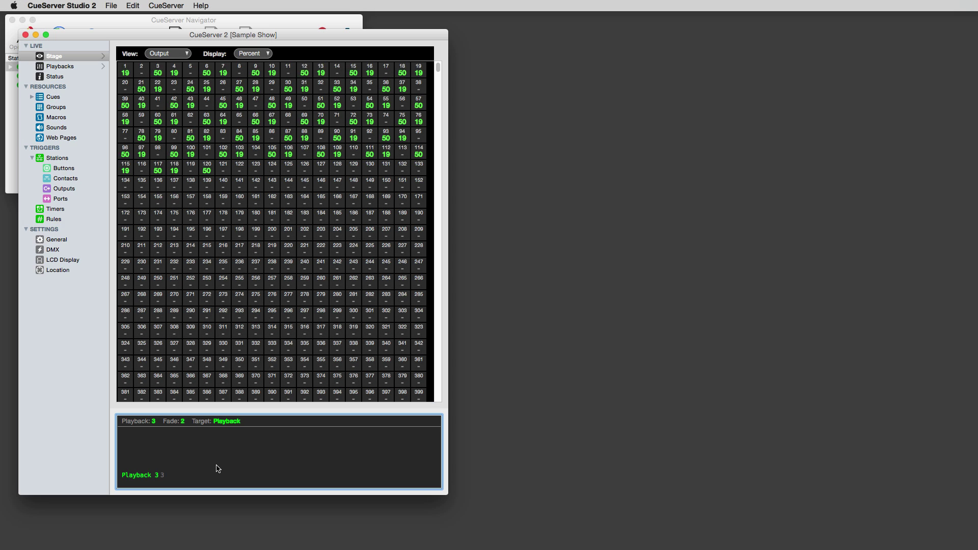
Step: Bring Group 1 to 75 percent and show the Cues list
{"action": "type", "text": "Group "}
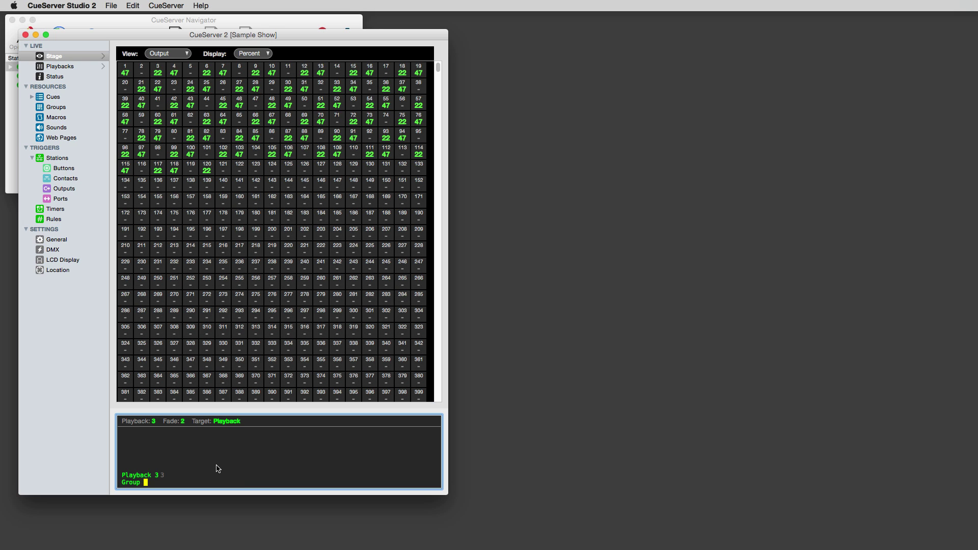
{"action": "type", "text": "1 @ 18"}
{"action": "key", "text": "Return"}
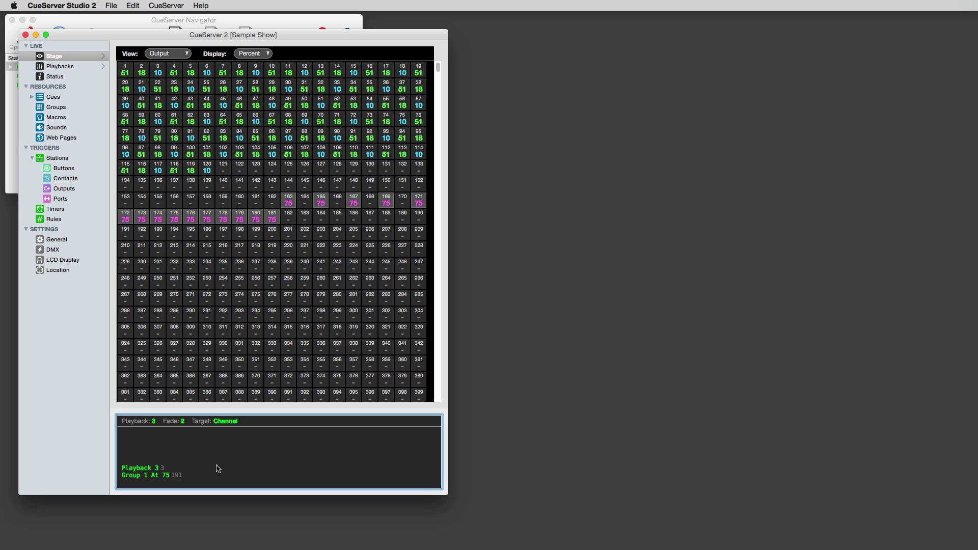
{"action": "left_click", "coordinate": [79, 97]}
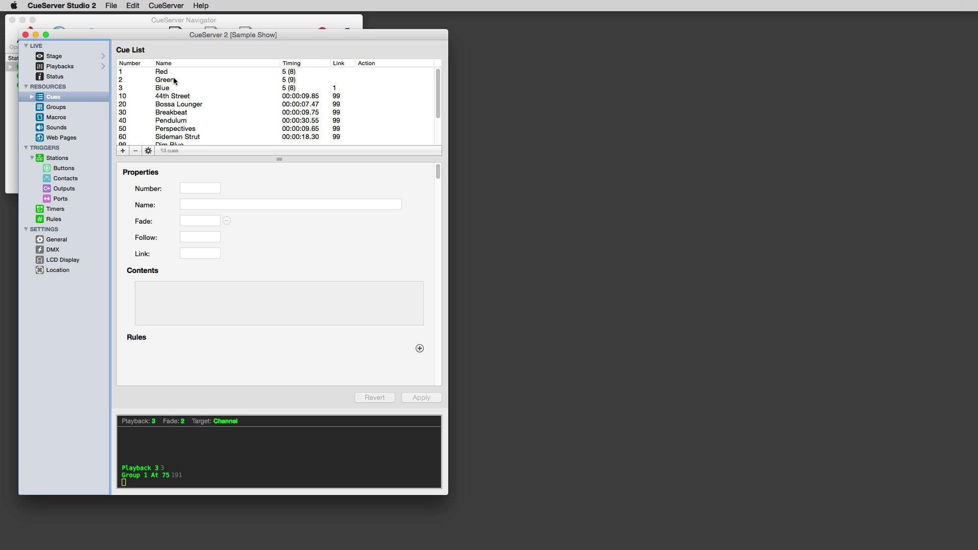
Step: Browse the Groups, Macros, Sounds and Web Pages lists, then return to Cues
{"action": "left_click", "coordinate": [174, 79]}
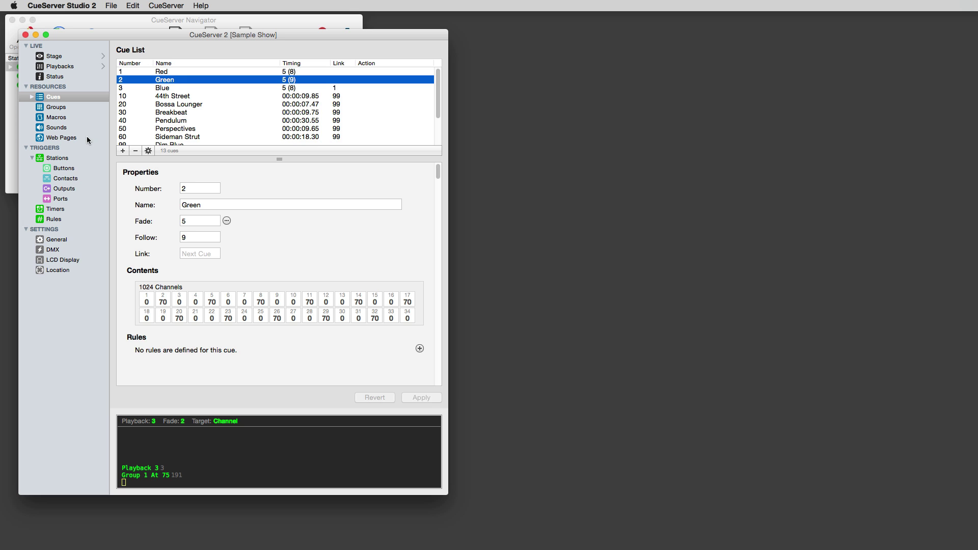
{"action": "left_click", "coordinate": [81, 108]}
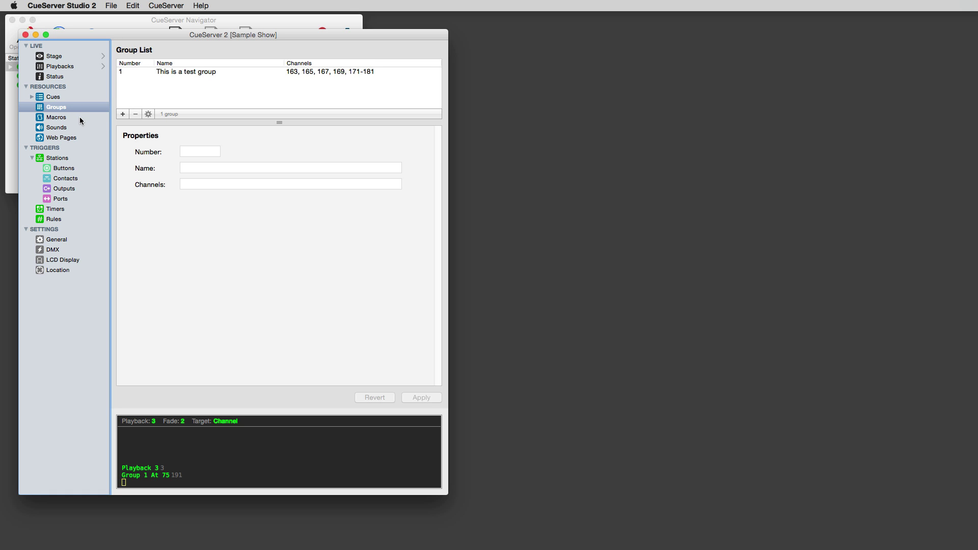
{"action": "left_click", "coordinate": [80, 117]}
{"action": "left_click", "coordinate": [79, 127]}
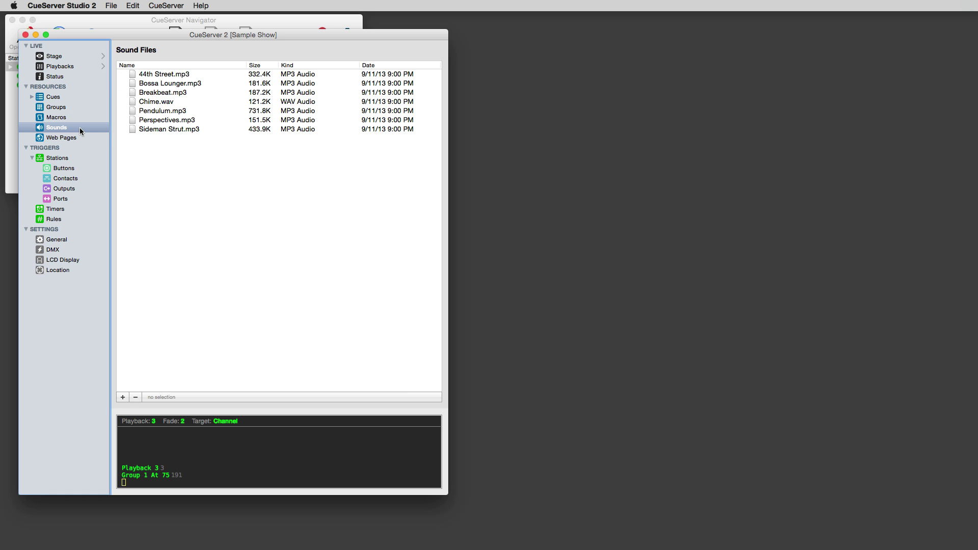
{"action": "left_click", "coordinate": [82, 139]}
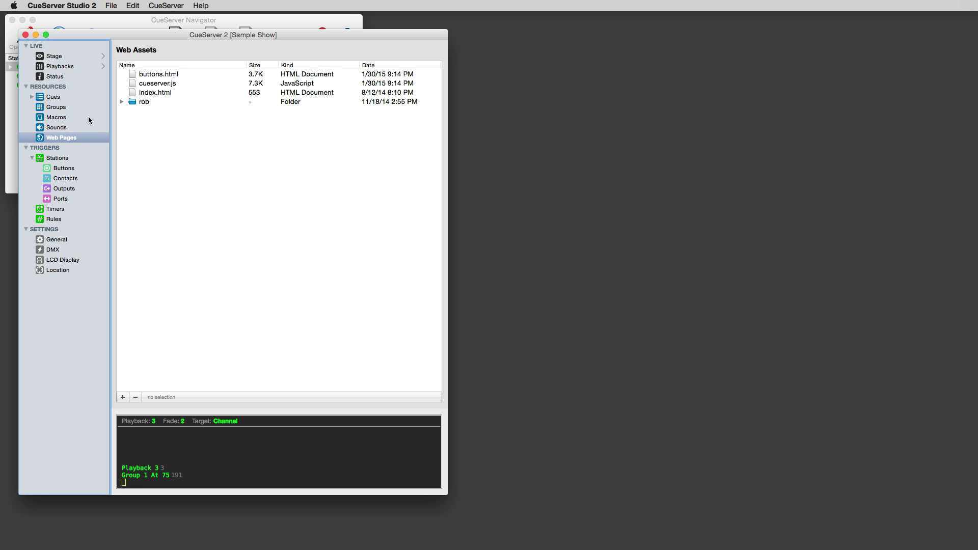
{"action": "left_click", "coordinate": [77, 97]}
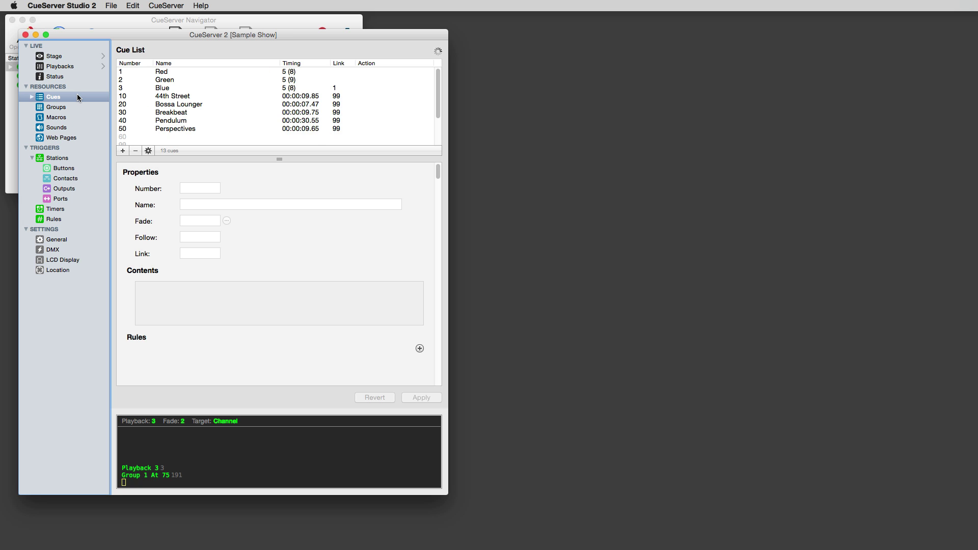
Step: Inspect the Green, Bossa Lounger, Breakbeat, Pendulum and Blue cues, then open a floating Stage window
{"action": "left_click", "coordinate": [162, 81]}
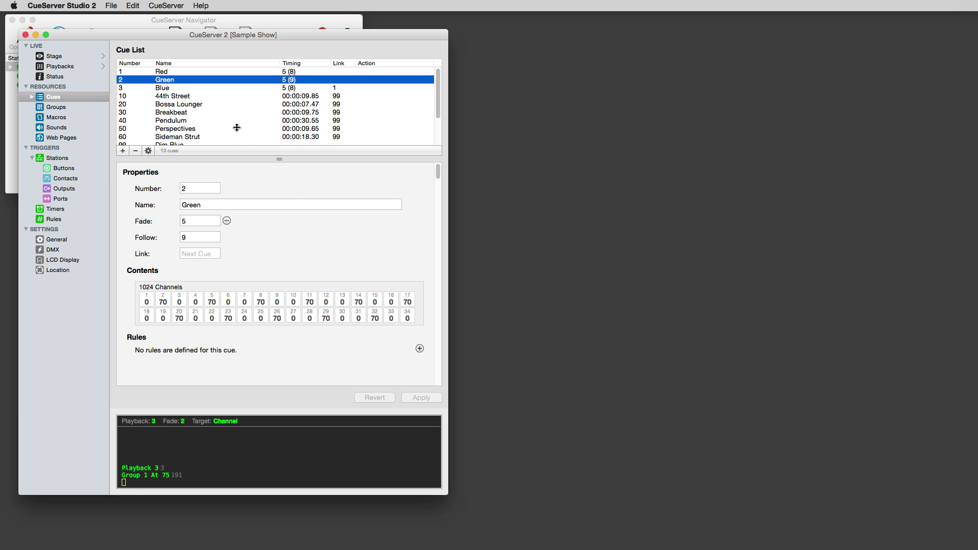
{"action": "left_click", "coordinate": [206, 103]}
{"action": "left_click", "coordinate": [198, 113]}
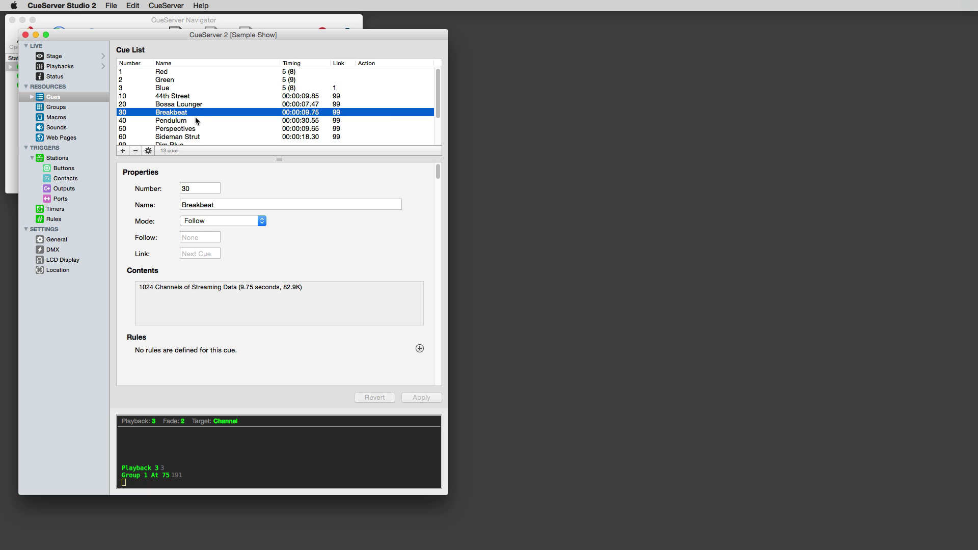
{"action": "left_click", "coordinate": [196, 121]}
{"action": "left_click", "coordinate": [194, 89]}
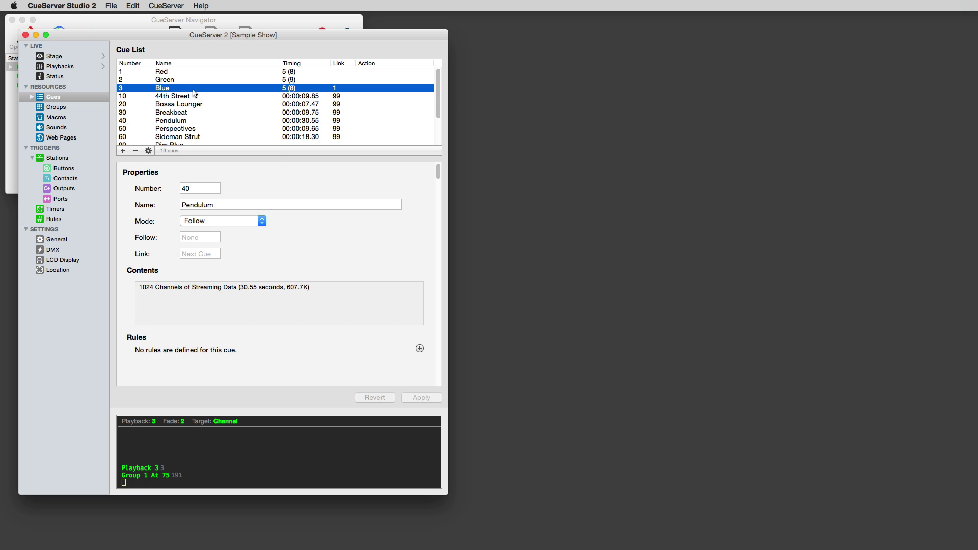
{"action": "left_click", "coordinate": [102, 58]}
Step: Move the Stage window right and place a floating Playbacks window below it
{"action": "left_click_drag", "start_coordinate": [117, 41], "coordinate": [551, 24]}
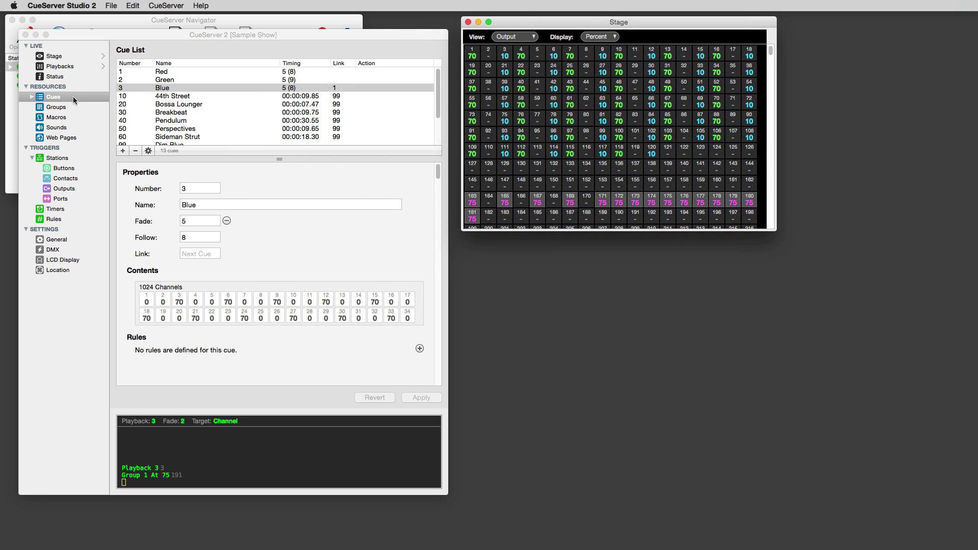
{"action": "left_click", "coordinate": [101, 66]}
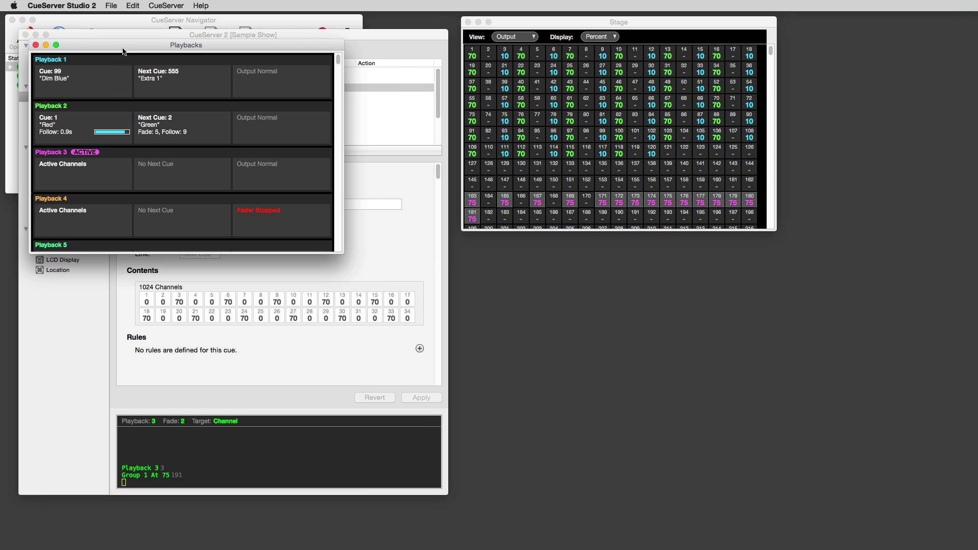
{"action": "left_click_drag", "start_coordinate": [126, 50], "coordinate": [562, 249]}
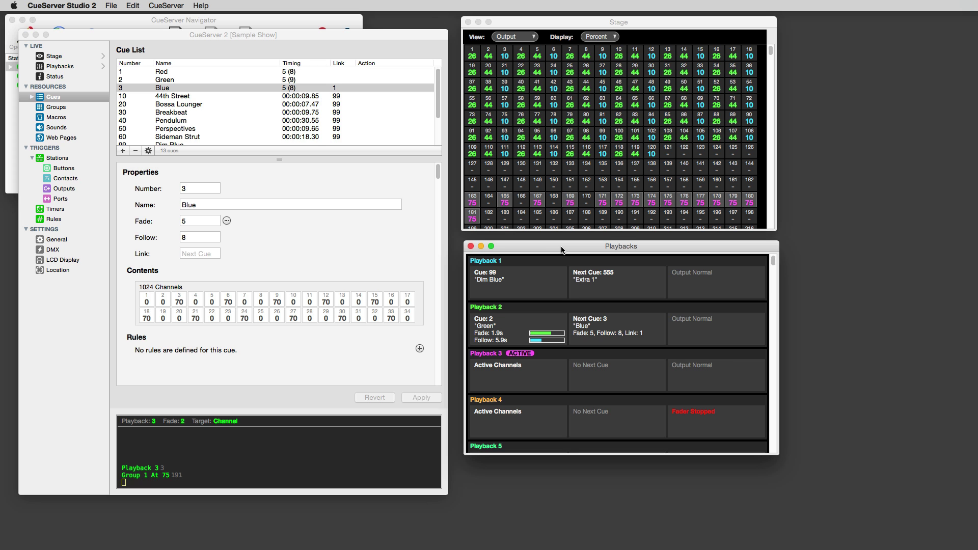
Step: Fire Cue 30 on Playback 1 with the Go command
{"action": "left_click", "coordinate": [292, 458]}
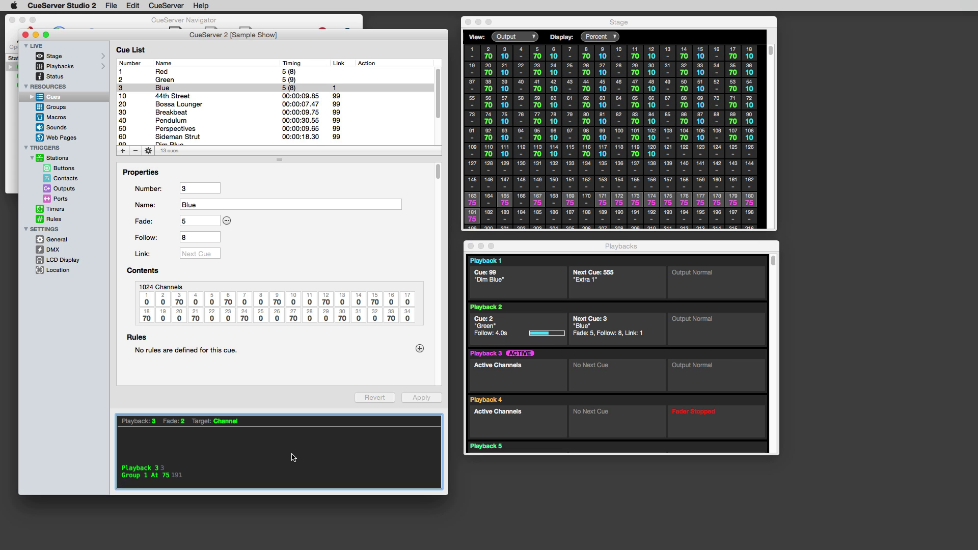
{"action": "type", "text": "Playback 1"}
{"action": "key", "text": "Return"}
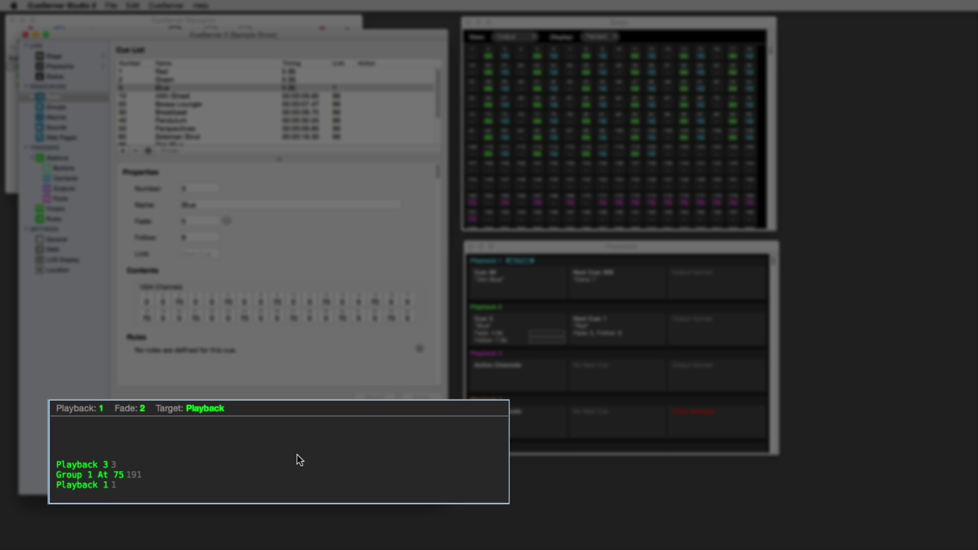
{"action": "type", "text": "Cue 30"}
{"action": "key", "text": "Return"}
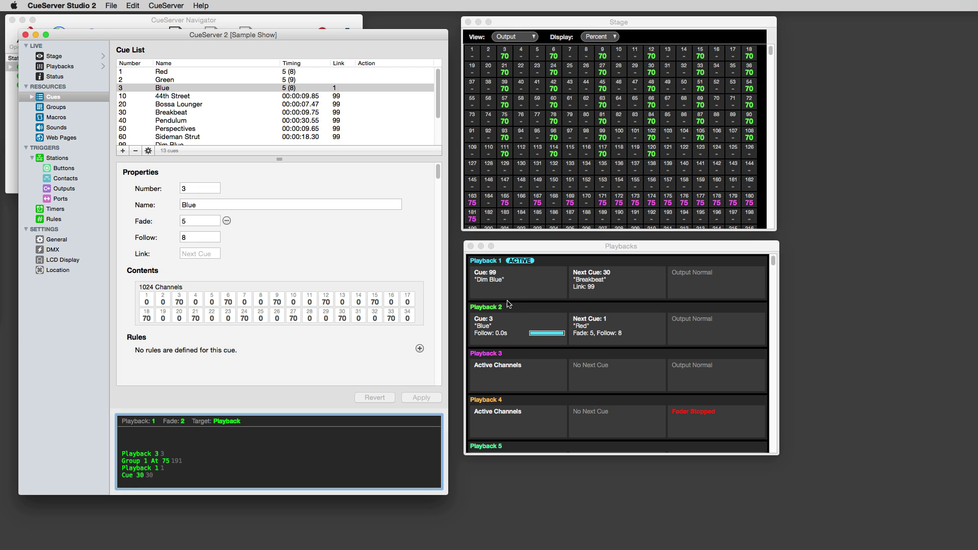
{"action": "type", "text": "Go"}
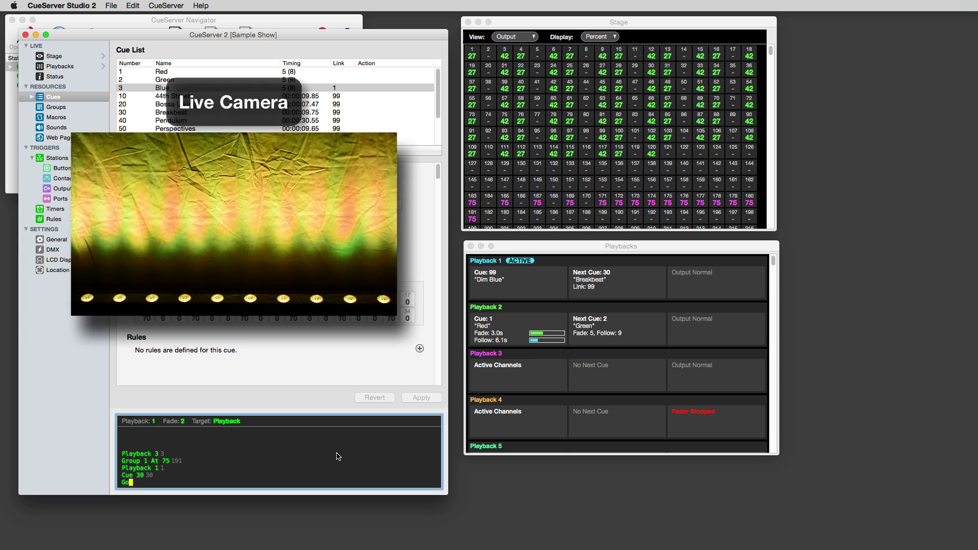
{"action": "key", "text": "Return"}
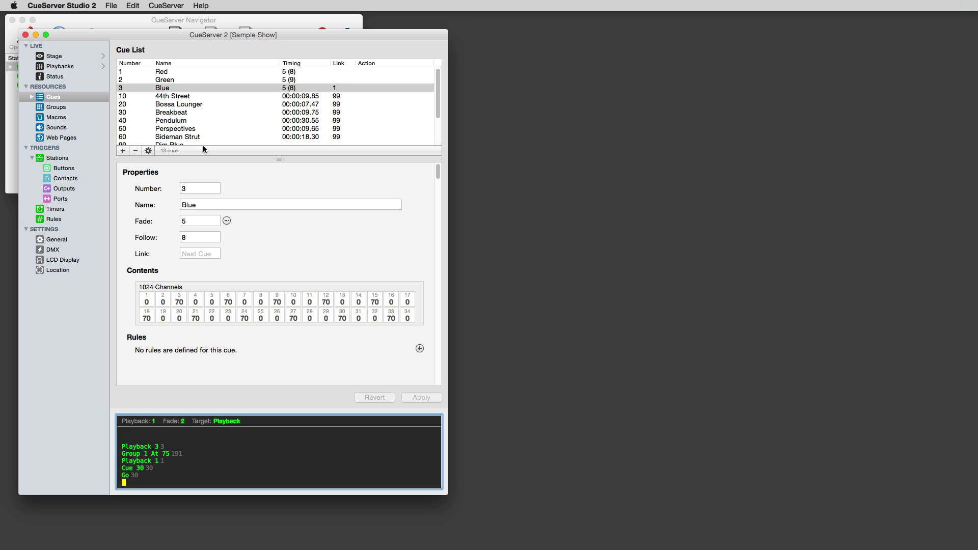
Step: Name Demo Board button 5 'Sample' in the widened Stations view
{"action": "left_click", "coordinate": [61, 159]}
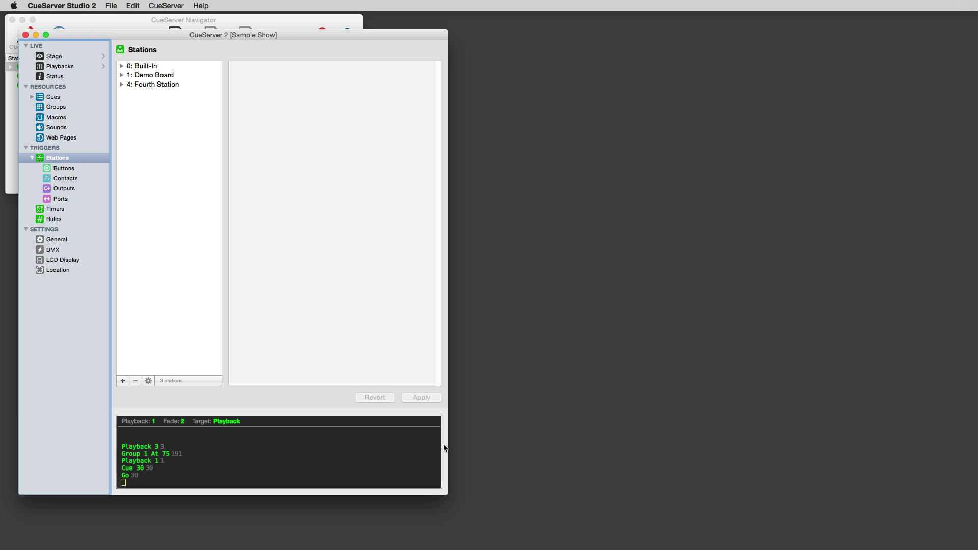
{"action": "left_click_drag", "start_coordinate": [448, 446], "coordinate": [525, 444]}
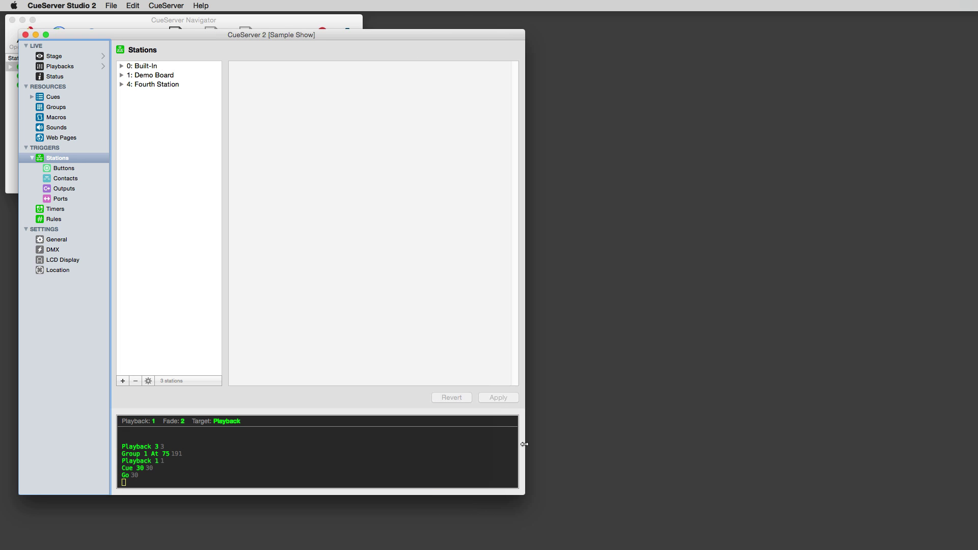
{"action": "left_click", "coordinate": [122, 75]}
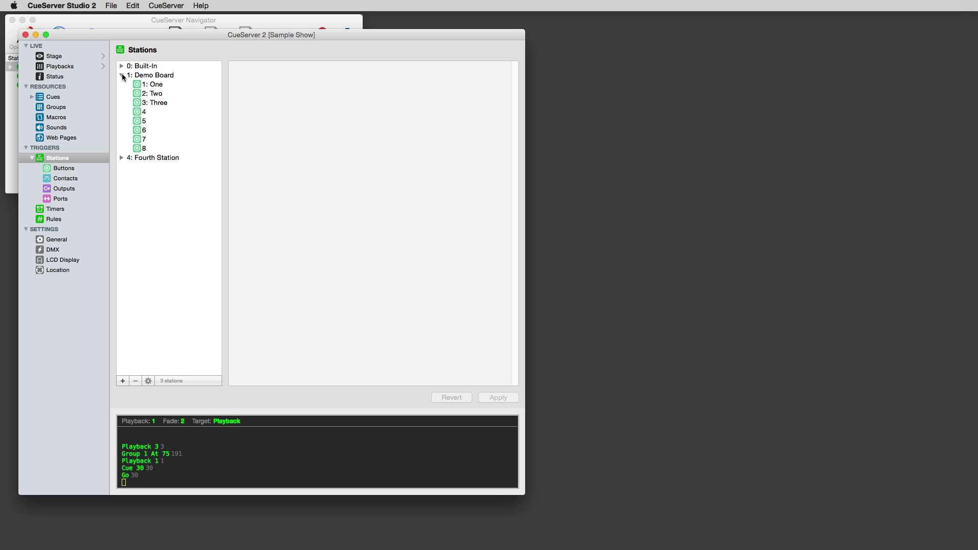
{"action": "left_click", "coordinate": [173, 124]}
{"action": "left_click", "coordinate": [322, 85]}
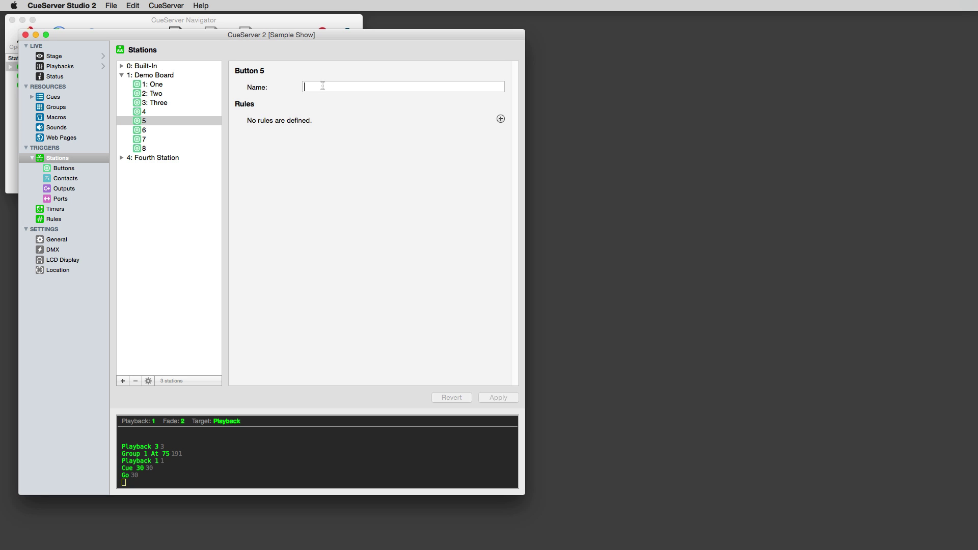
{"action": "type", "text": "Sample"}
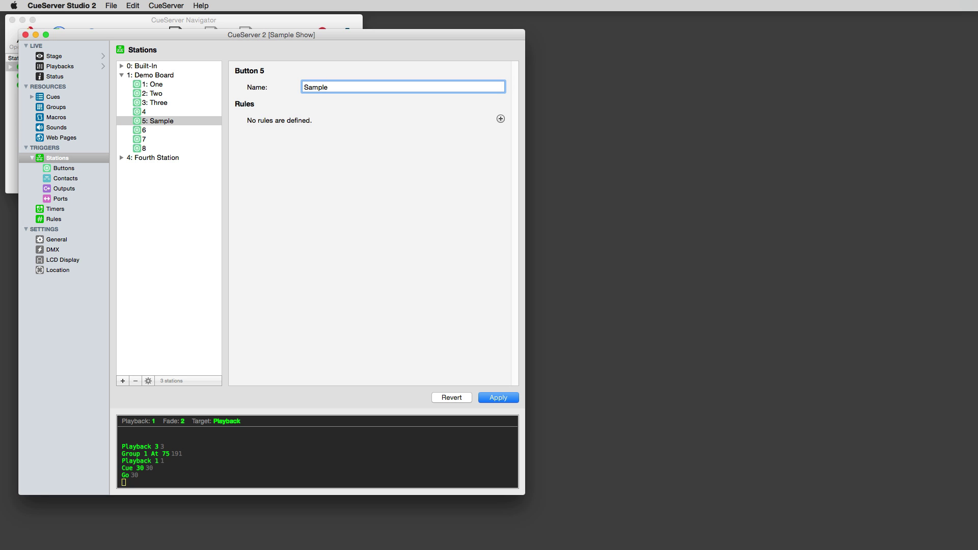
Step: Add a button 5 rule triggered by Is Pressed that performs the script Cue 1 Go
{"action": "left_click", "coordinate": [500, 120]}
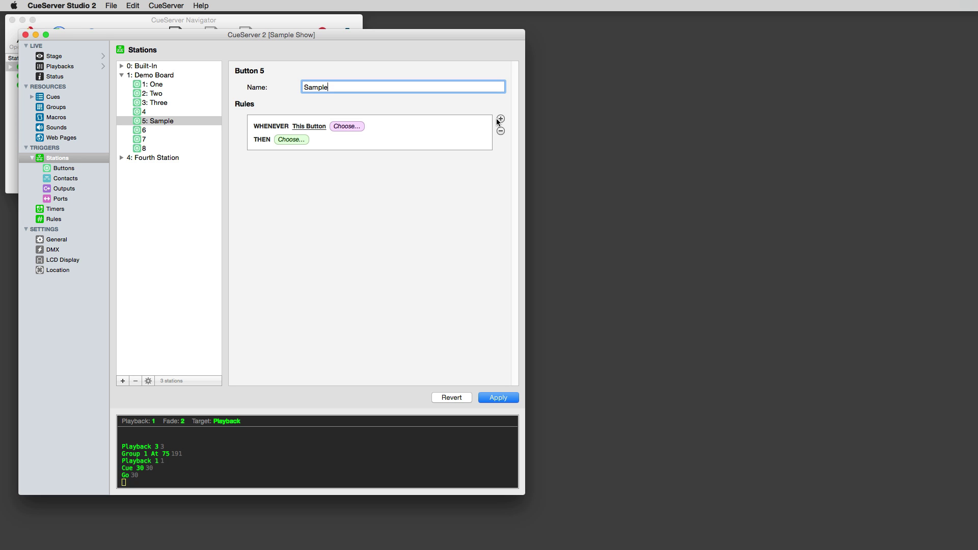
{"action": "mouse_move", "coordinate": [359, 131]}
{"action": "left_click", "coordinate": [342, 127]}
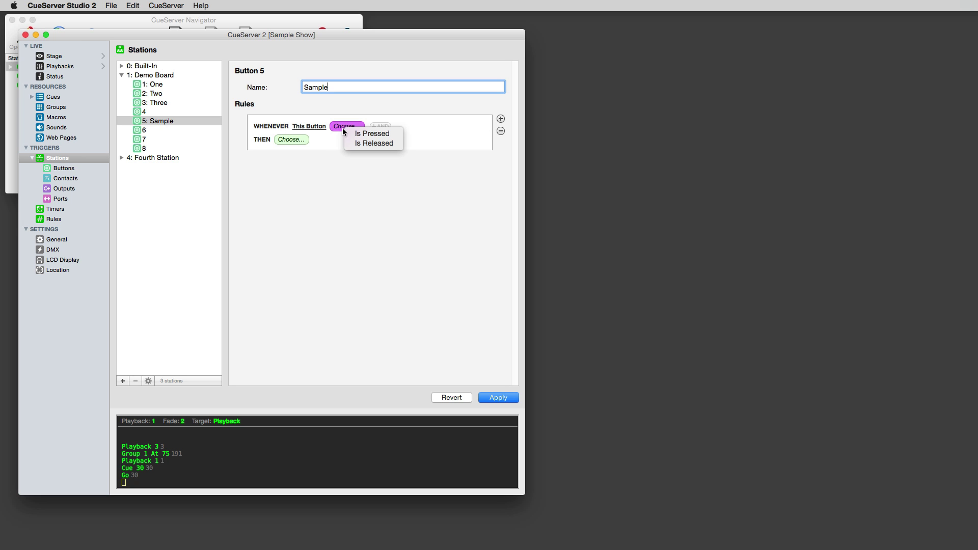
{"action": "left_click", "coordinate": [381, 134]}
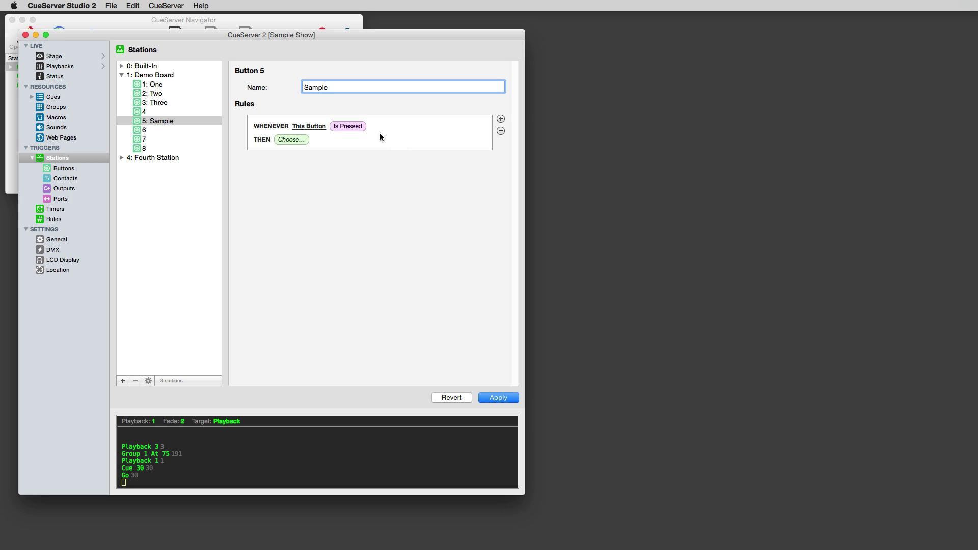
{"action": "left_click", "coordinate": [299, 139]}
{"action": "left_click", "coordinate": [331, 145]}
{"action": "left_click", "coordinate": [345, 141]}
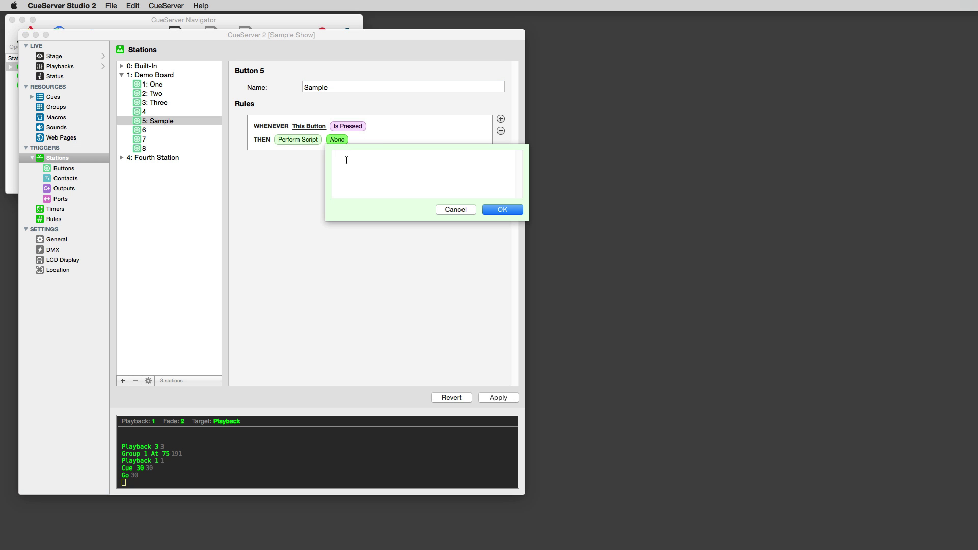
{"action": "key", "text": "Return"}
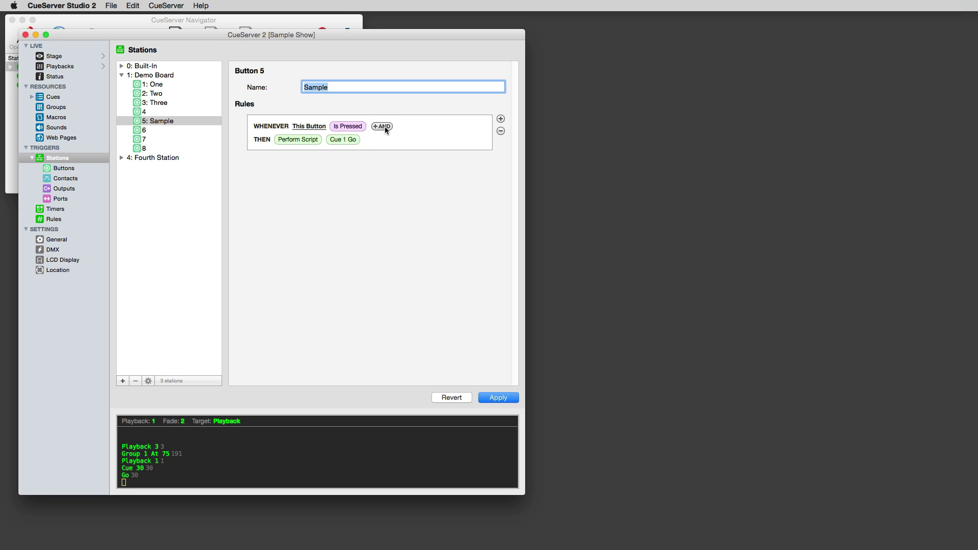
Step: Add an AND Sun Is Night condition and an OR Contact 7 Closed condition
{"action": "left_click", "coordinate": [384, 127]}
{"action": "left_click", "coordinate": [299, 139]}
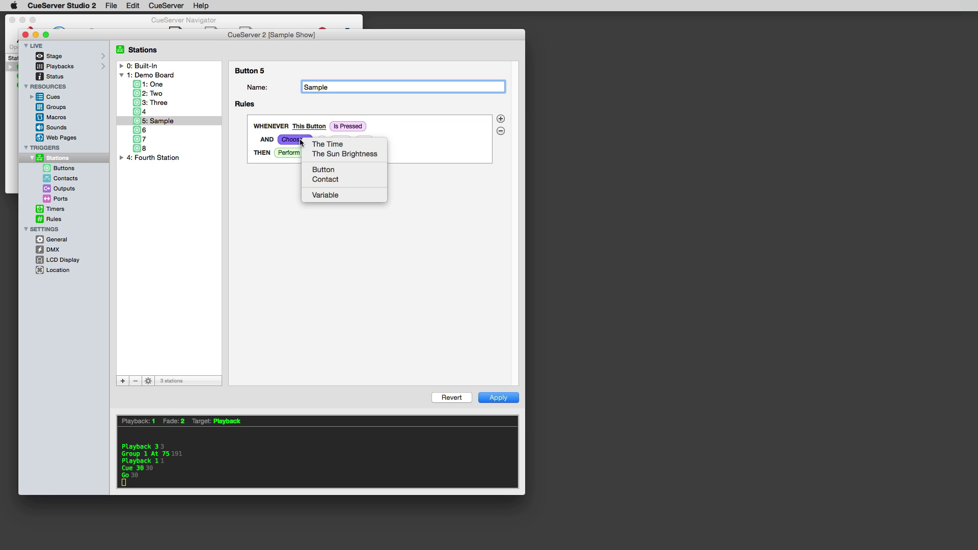
{"action": "left_click", "coordinate": [339, 154]}
{"action": "left_click", "coordinate": [355, 140]}
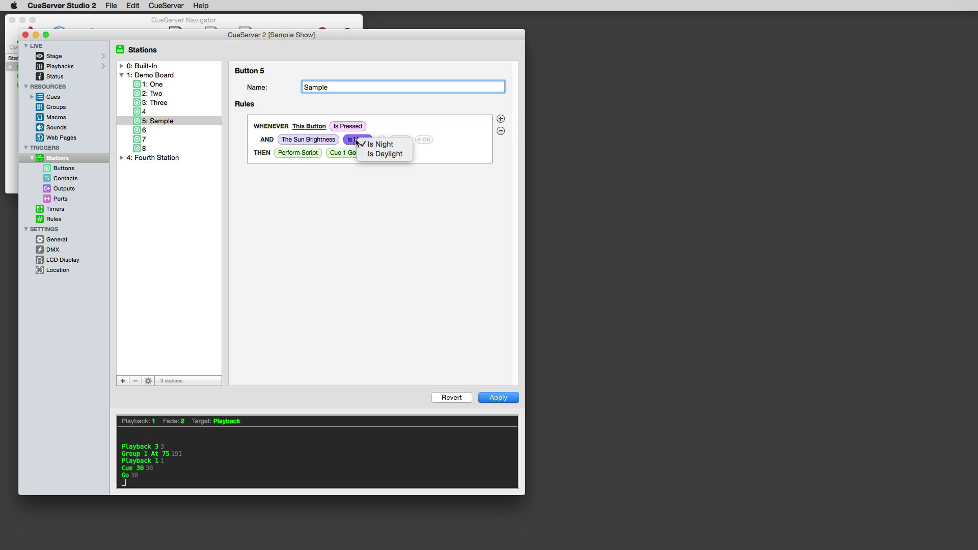
{"action": "left_click", "coordinate": [422, 147]}
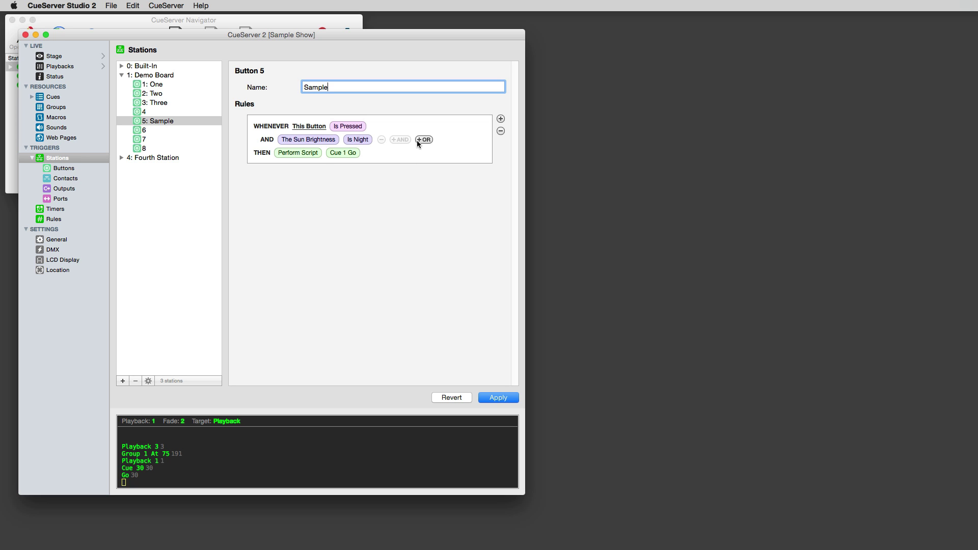
{"action": "left_click", "coordinate": [418, 140]}
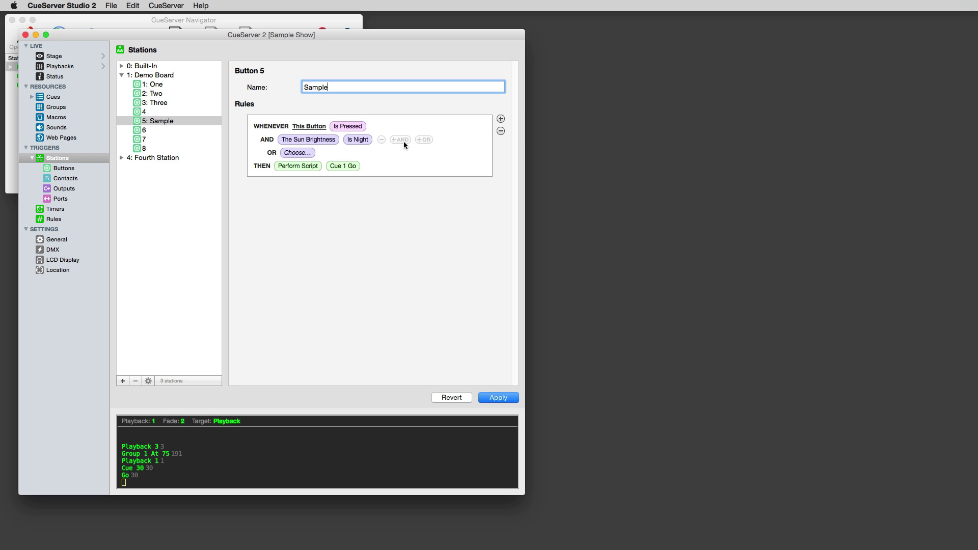
{"action": "left_click", "coordinate": [306, 153]}
{"action": "left_click", "coordinate": [328, 191]}
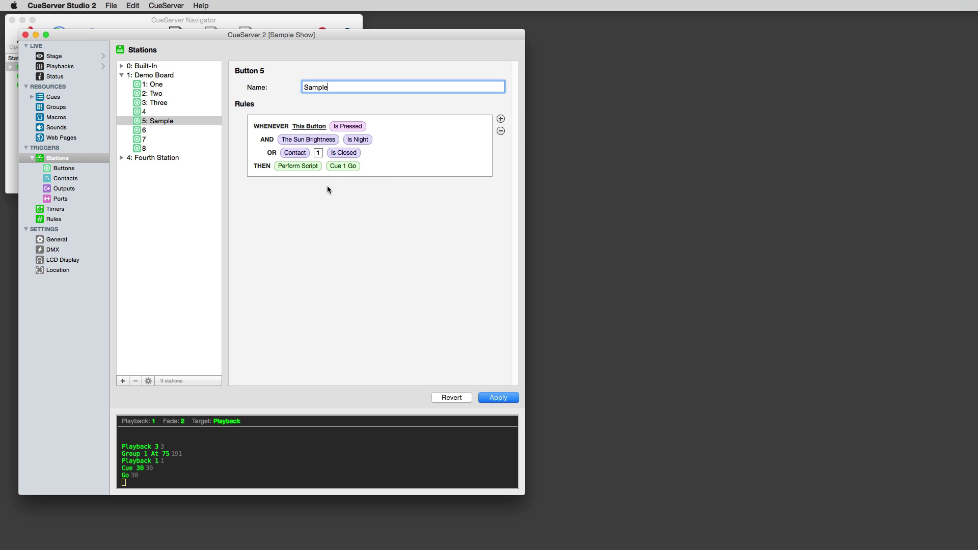
{"action": "left_click", "coordinate": [316, 154]}
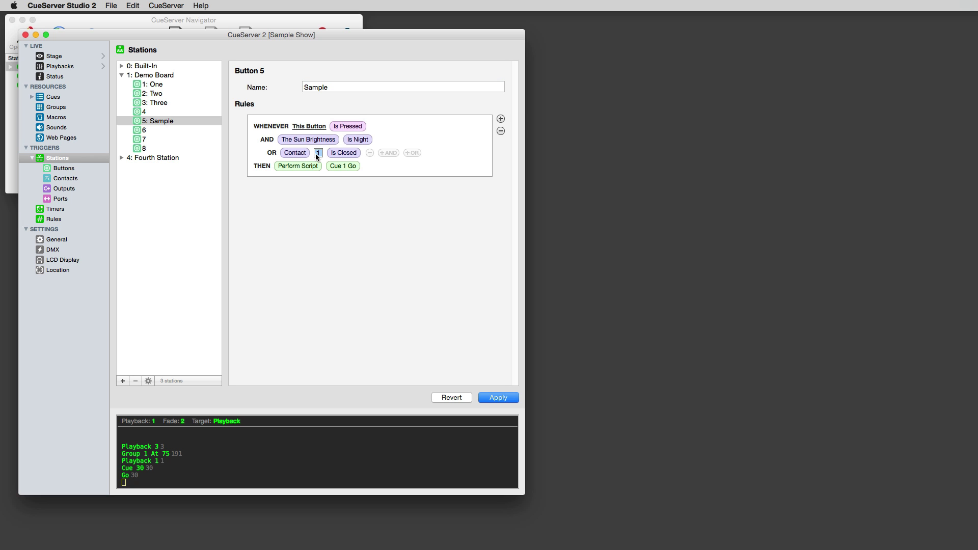
Step: Add a second rule action that runs a macro
{"action": "left_click", "coordinate": [374, 165]}
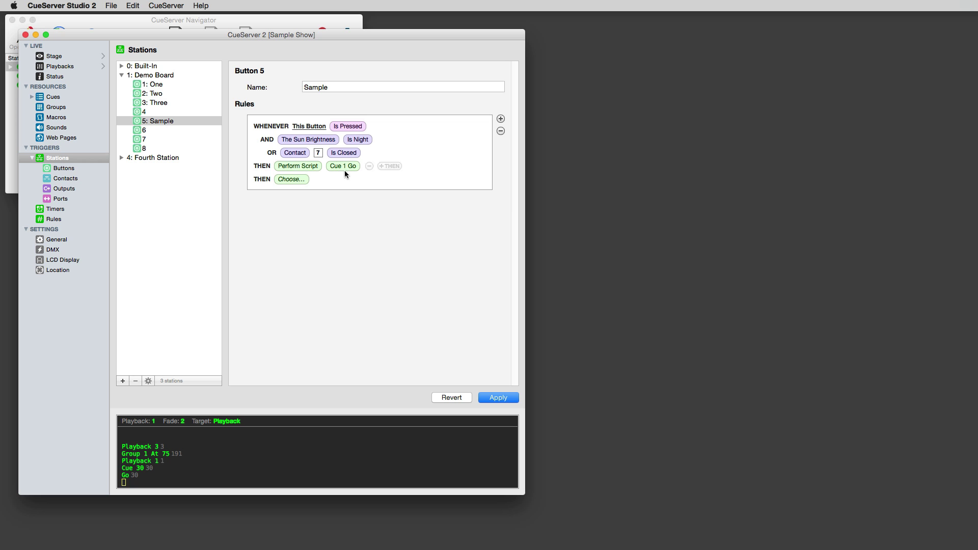
{"action": "left_click", "coordinate": [300, 179]}
{"action": "left_click", "coordinate": [333, 192]}
{"action": "left_click", "coordinate": [331, 180]}
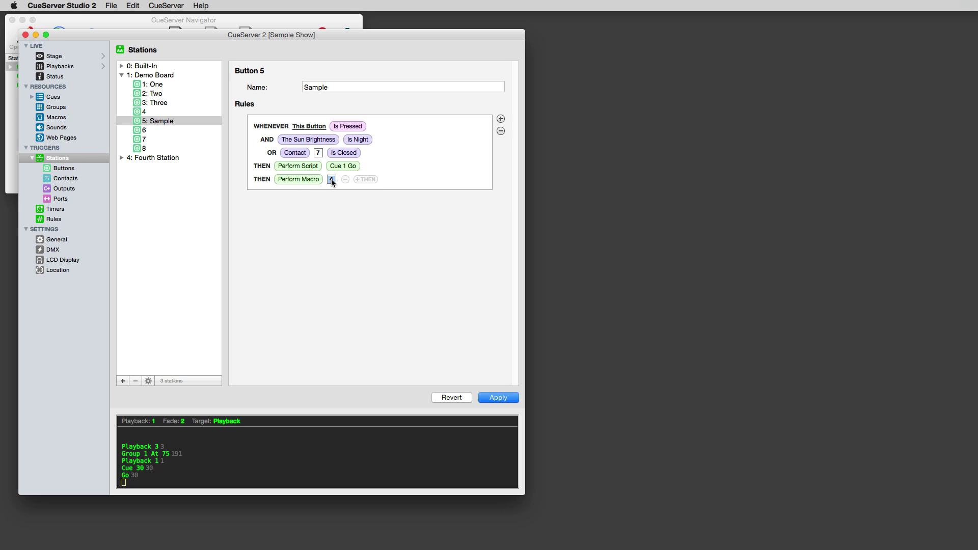
Step: Set the macro number to 4, then add a new timer named 'Sample'
{"action": "type", "text": "4"}
{"action": "left_click", "coordinate": [55, 209]}
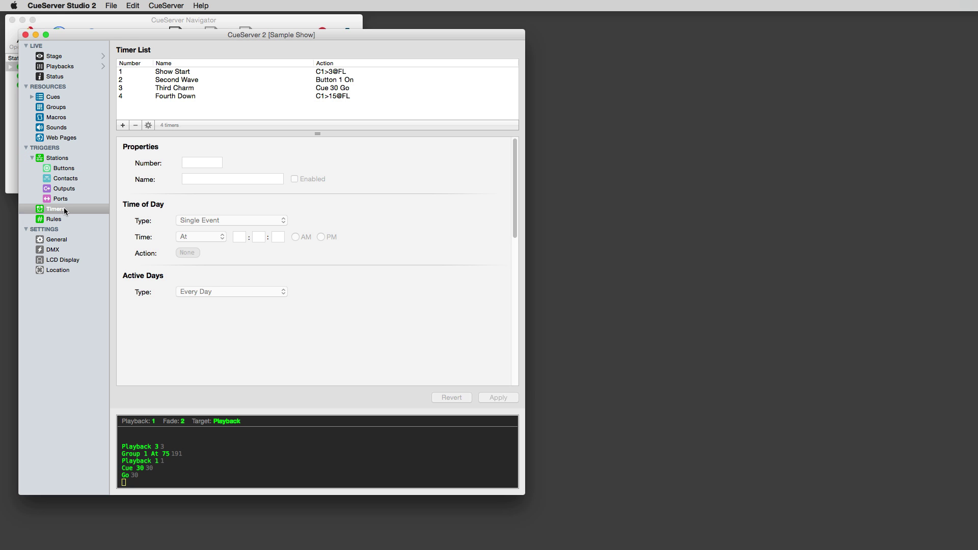
{"action": "left_click", "coordinate": [123, 125]}
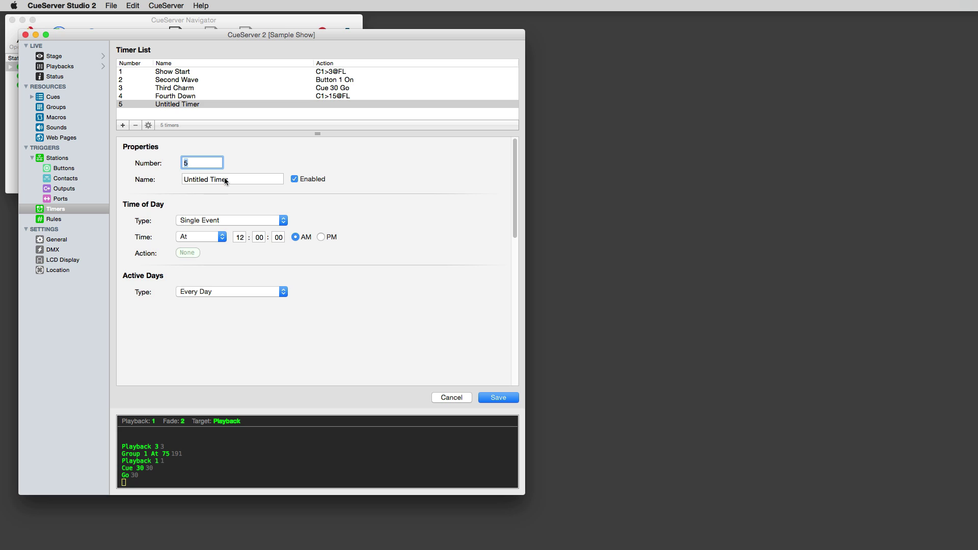
{"action": "key", "text": "Tab"}
{"action": "type", "text": "Sample"}
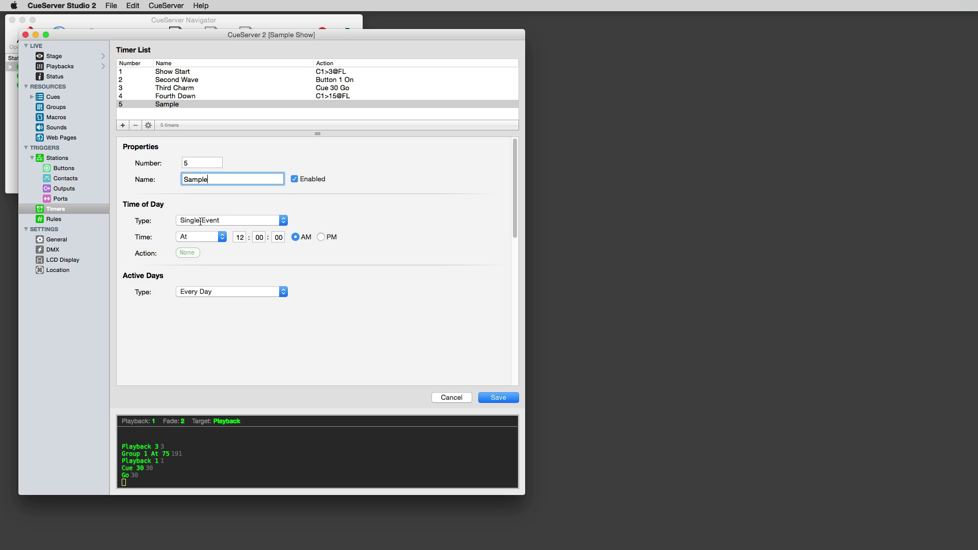
Step: Set the hour to 2 and the timer's on-action script to Playback 3 Cue 101
{"action": "left_click", "coordinate": [237, 238]}
{"action": "type", "text": "2"}
{"action": "left_click", "coordinate": [189, 253]}
{"action": "type", "text": "Playback 3"}
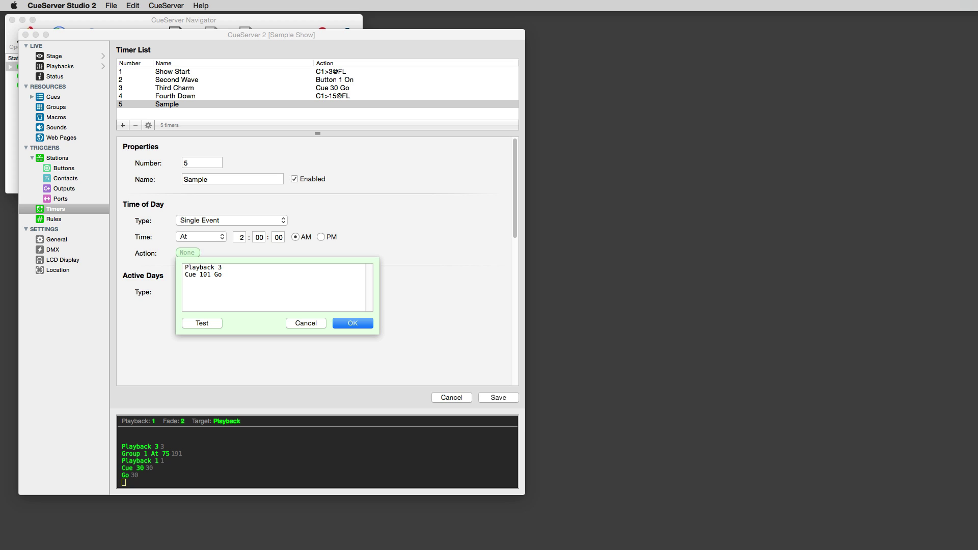
{"action": "left_click", "coordinate": [354, 324]}
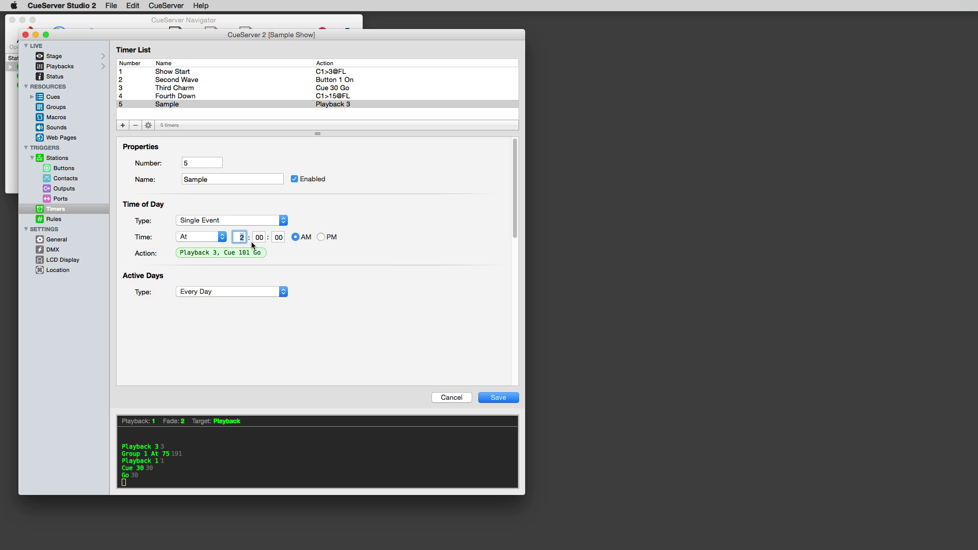
Step: Start the timer 5 minutes after sunset, with separate on and off times
{"action": "left_click", "coordinate": [202, 237]}
{"action": "left_click", "coordinate": [198, 261]}
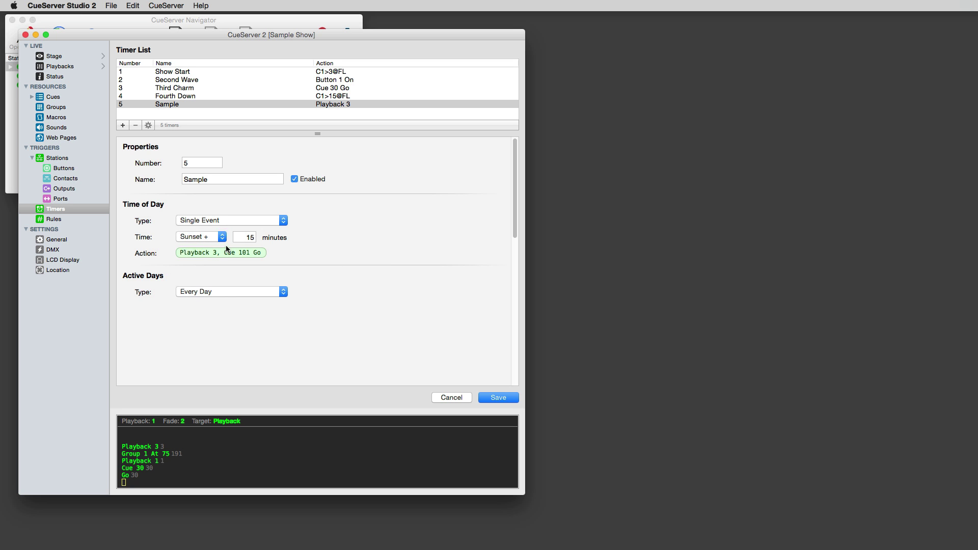
{"action": "double_click", "coordinate": [245, 238]}
{"action": "type", "text": "5"}
{"action": "left_click", "coordinate": [256, 219]}
{"action": "left_click", "coordinate": [256, 230]}
Step: Switch the timer off at 2:00 AM with the off action Playback 3 Clear
{"action": "left_click", "coordinate": [219, 269]}
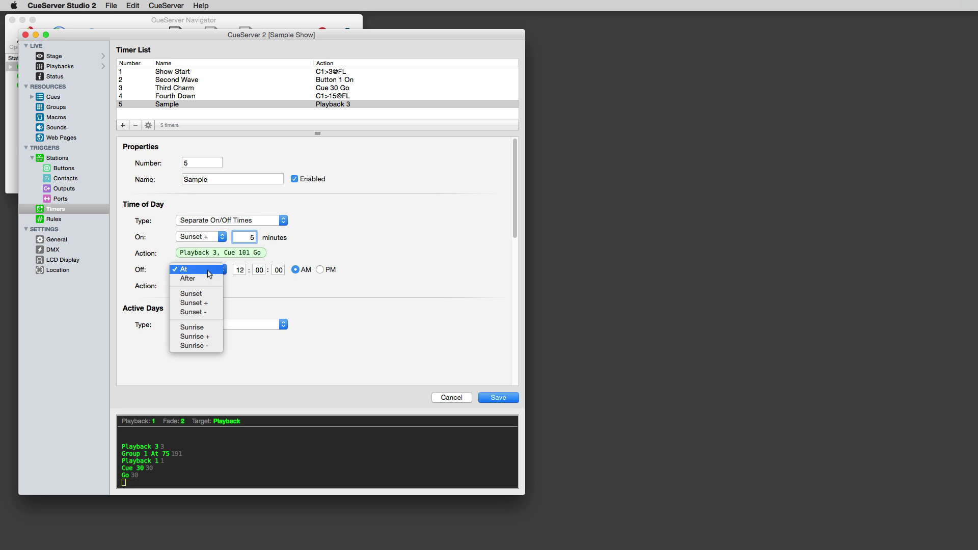
{"action": "left_click", "coordinate": [204, 269]}
{"action": "left_click", "coordinate": [240, 271]}
{"action": "double_click", "coordinate": [243, 270]}
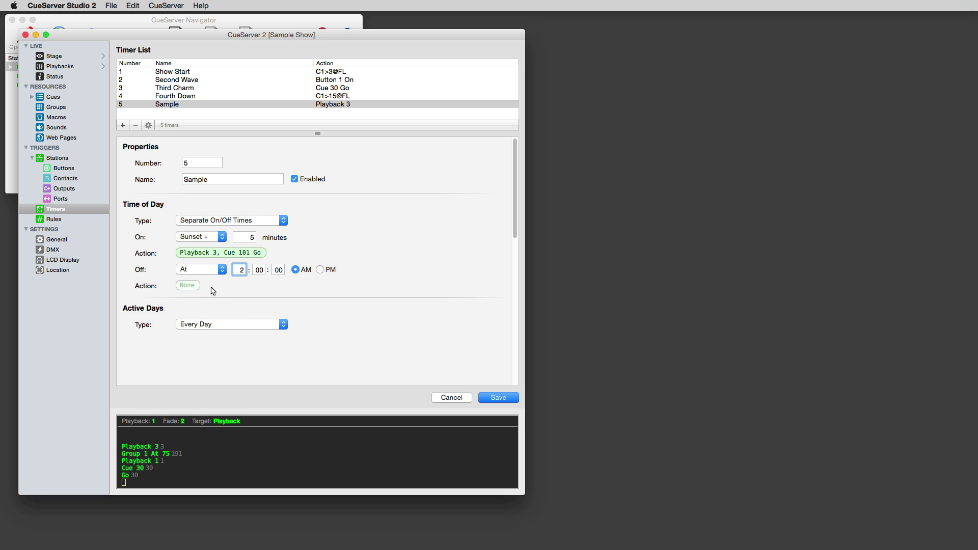
{"action": "left_click", "coordinate": [194, 286]}
{"action": "type", "text": "Playback"}
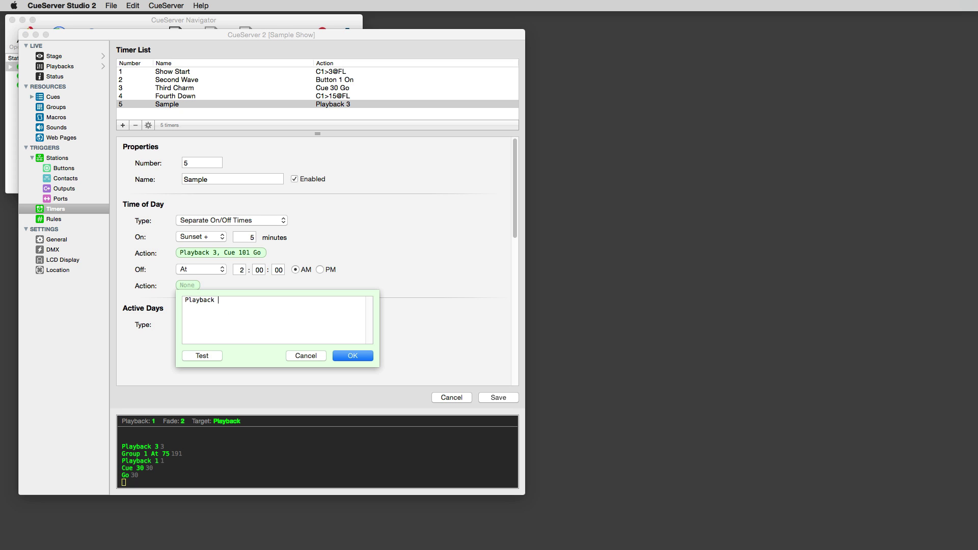
{"action": "type", "text": " 3 Clear"}
{"action": "key", "text": "Return"}
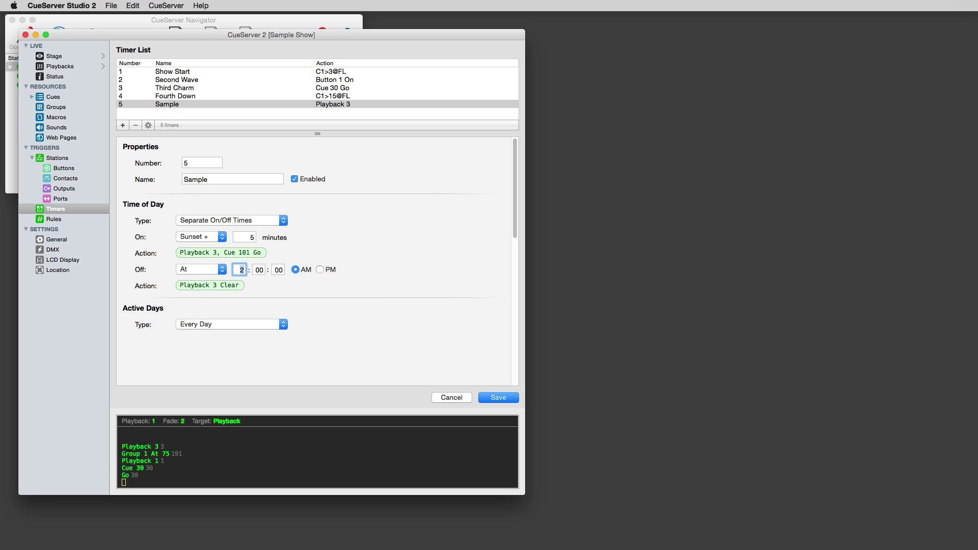
Step: Set Active Days Type to Only Specific Days and enlarge the window
{"action": "left_click", "coordinate": [230, 323]}
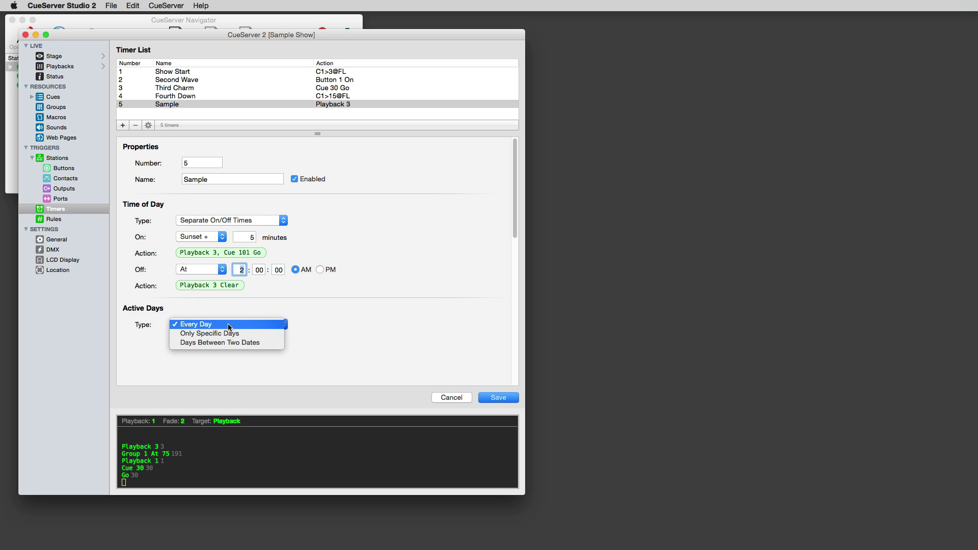
{"action": "left_click", "coordinate": [229, 333]}
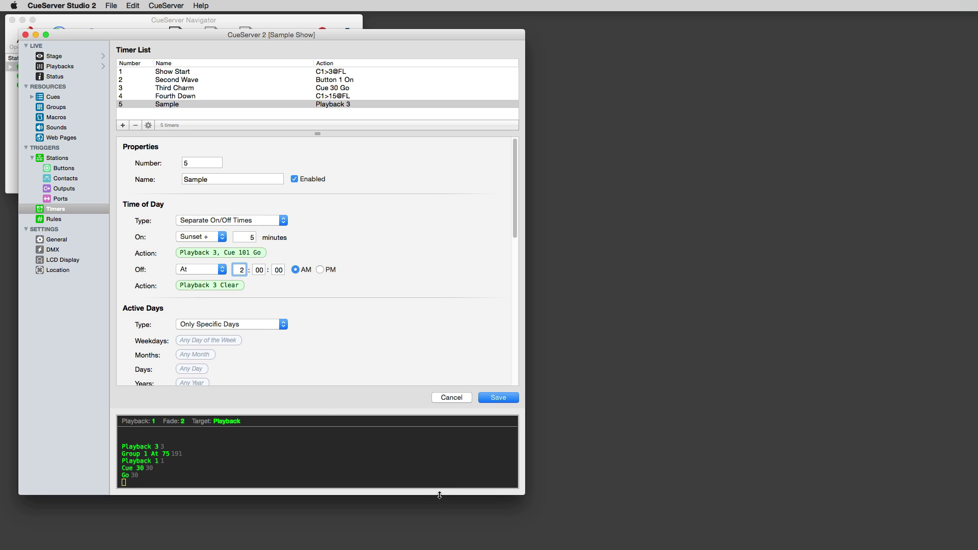
{"action": "left_click_drag", "start_coordinate": [439, 495], "coordinate": [436, 537]}
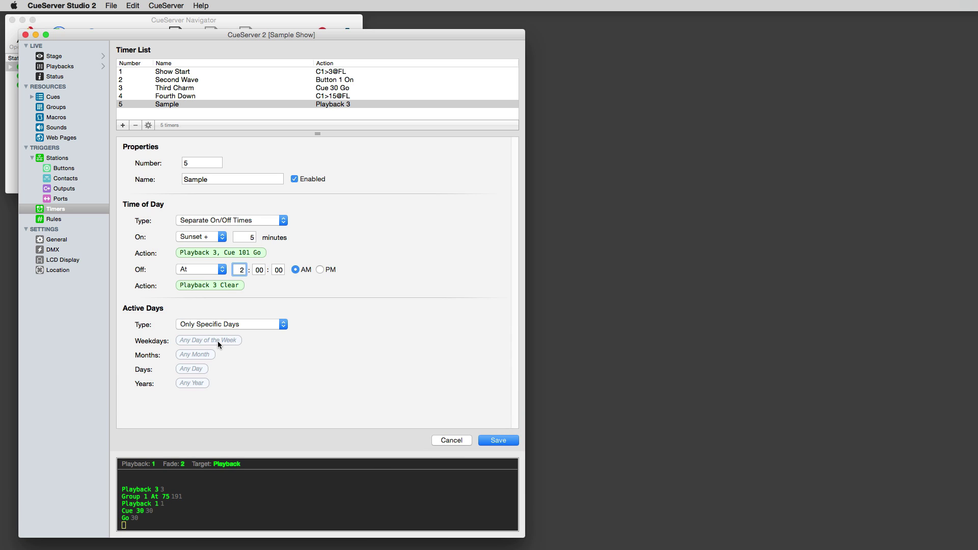
Step: Limit the active months to November only
{"action": "left_click", "coordinate": [198, 352]}
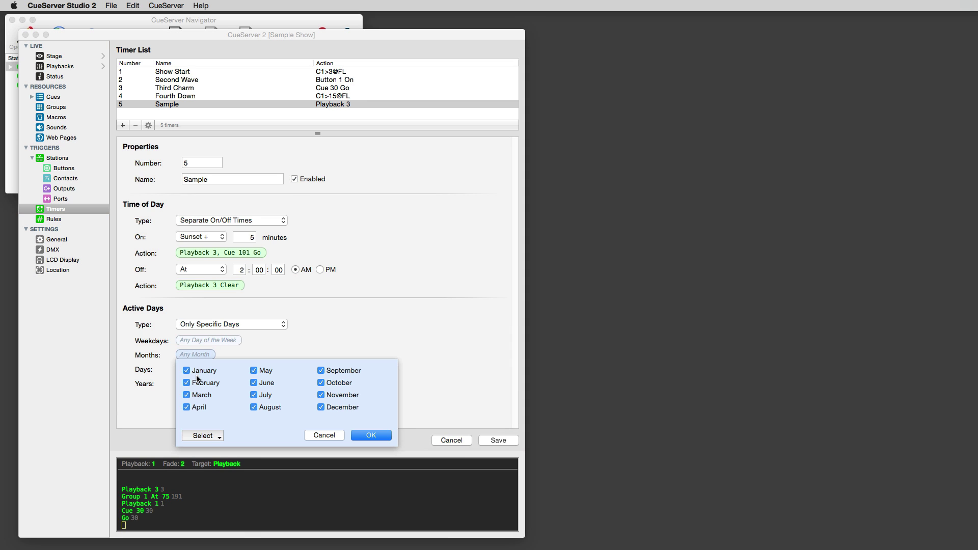
{"action": "left_click", "coordinate": [203, 436]}
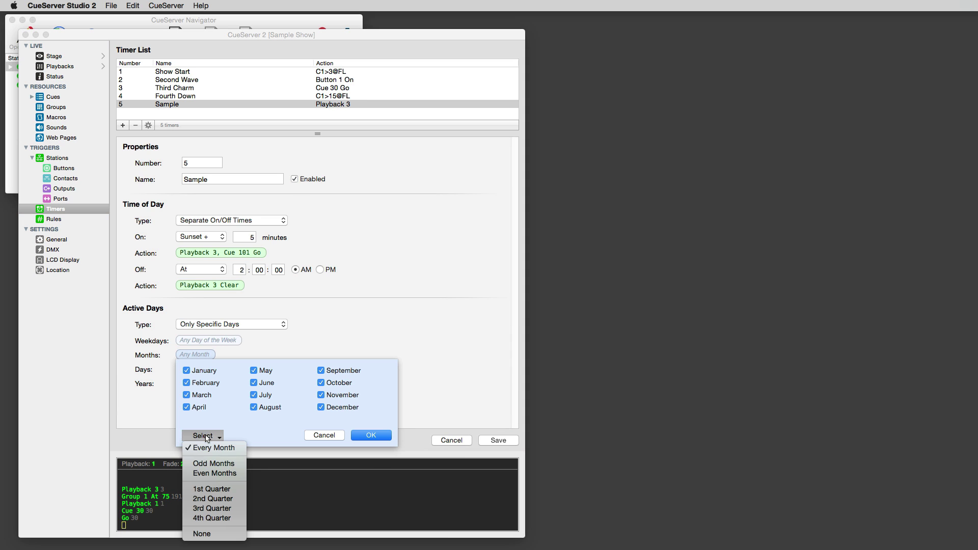
{"action": "left_click", "coordinate": [219, 474]}
{"action": "left_click", "coordinate": [208, 437]}
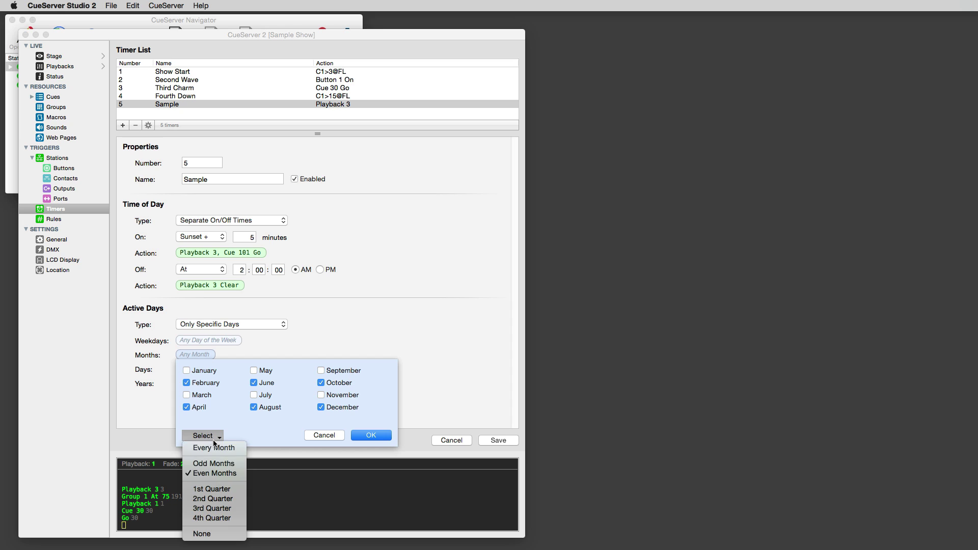
{"action": "left_click", "coordinate": [213, 500]}
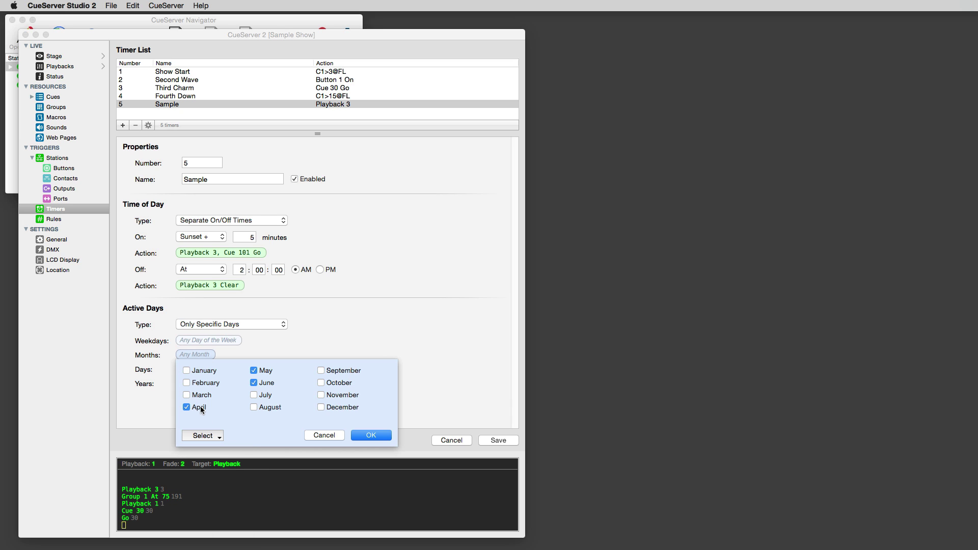
{"action": "left_click", "coordinate": [200, 408]}
{"action": "left_click", "coordinate": [256, 371]}
{"action": "left_click", "coordinate": [261, 383]}
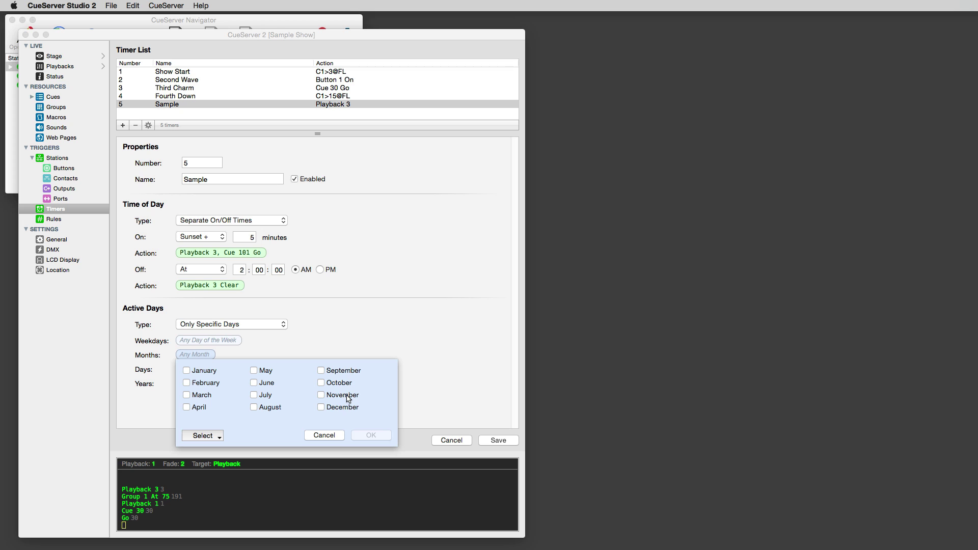
{"action": "left_click", "coordinate": [365, 434]}
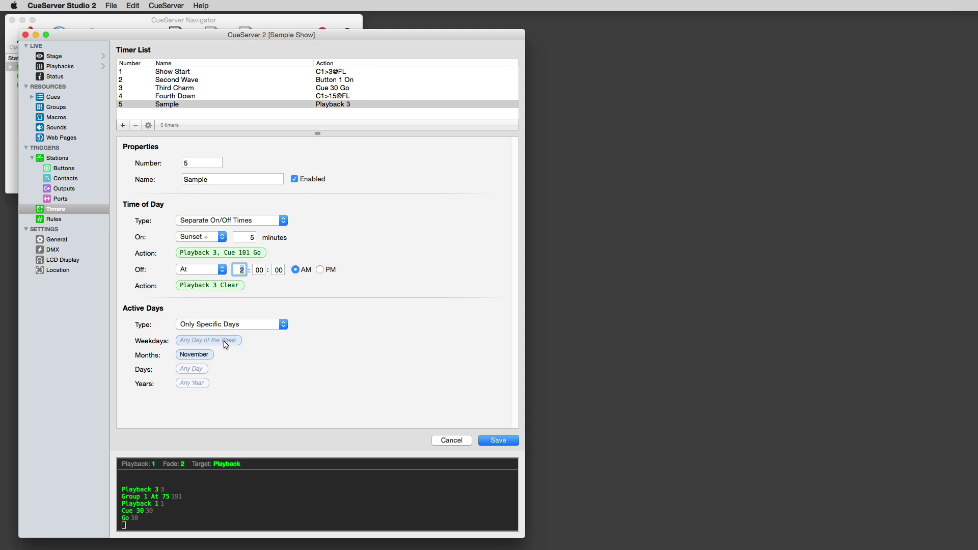
Step: Limit the weekdays to Thursday with frequency Last Thursday of the Month
{"action": "left_click", "coordinate": [224, 341]}
{"action": "left_click", "coordinate": [209, 357]}
{"action": "left_click", "coordinate": [267, 384]}
{"action": "left_click", "coordinate": [368, 423]}
{"action": "left_click", "coordinate": [206, 341]}
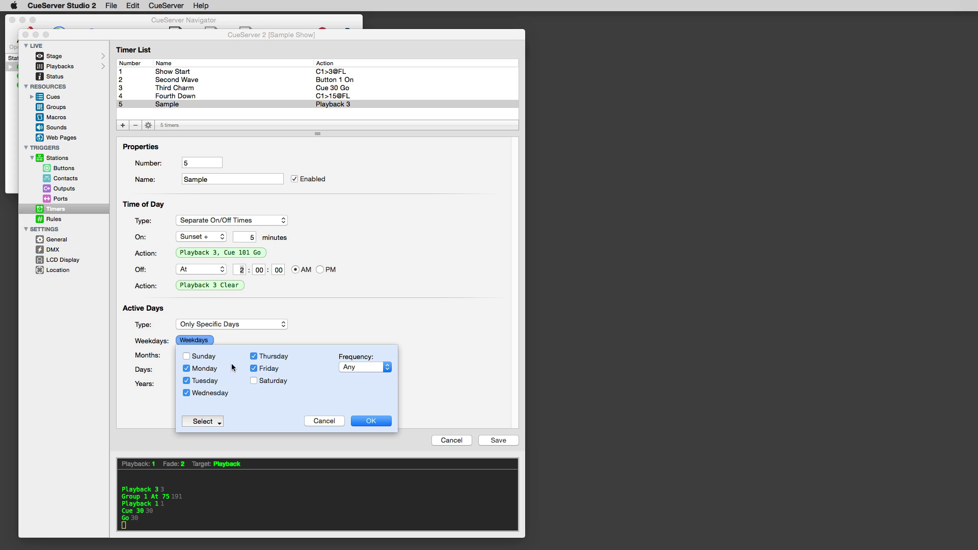
{"action": "left_click", "coordinate": [259, 369]}
{"action": "left_click", "coordinate": [187, 368]}
{"action": "left_click", "coordinate": [186, 380]}
{"action": "left_click", "coordinate": [186, 393]}
{"action": "left_click", "coordinate": [378, 368]}
{"action": "left_click", "coordinate": [372, 426]}
{"action": "left_click", "coordinate": [377, 423]}
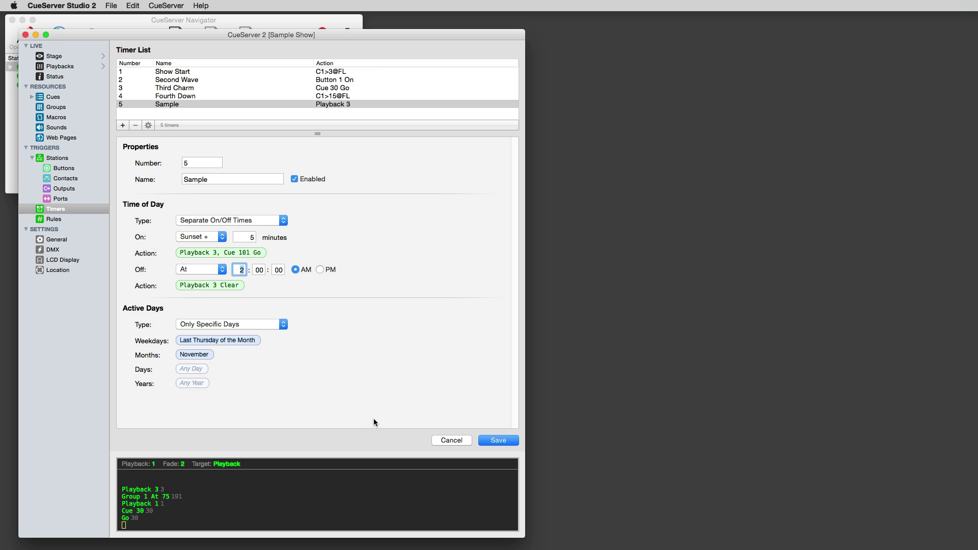
Step: Limit the active years to Odd Years
{"action": "left_click", "coordinate": [197, 384]}
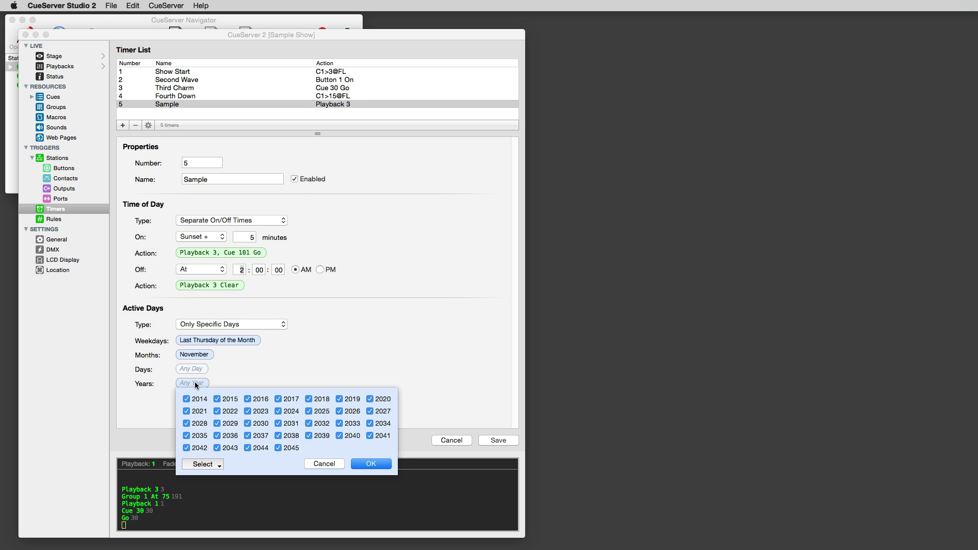
{"action": "left_click", "coordinate": [203, 465]}
{"action": "left_click", "coordinate": [214, 493]}
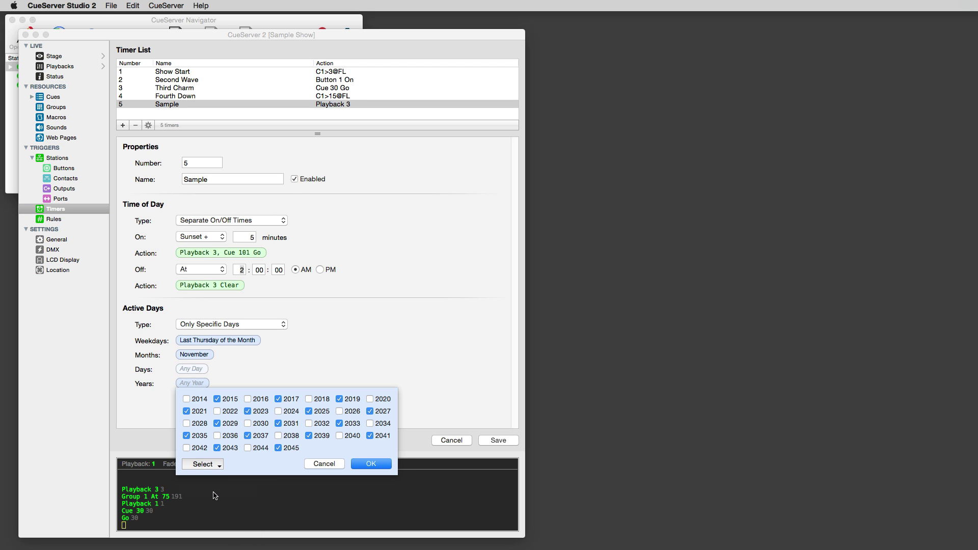
{"action": "left_click", "coordinate": [361, 464]}
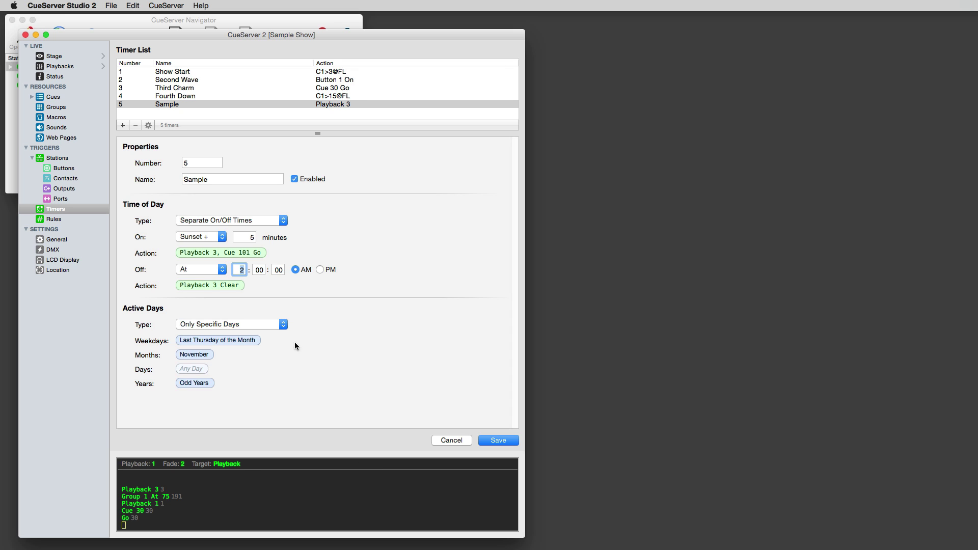
Step: Add a new show rule named 'Override'
{"action": "left_click", "coordinate": [80, 220]}
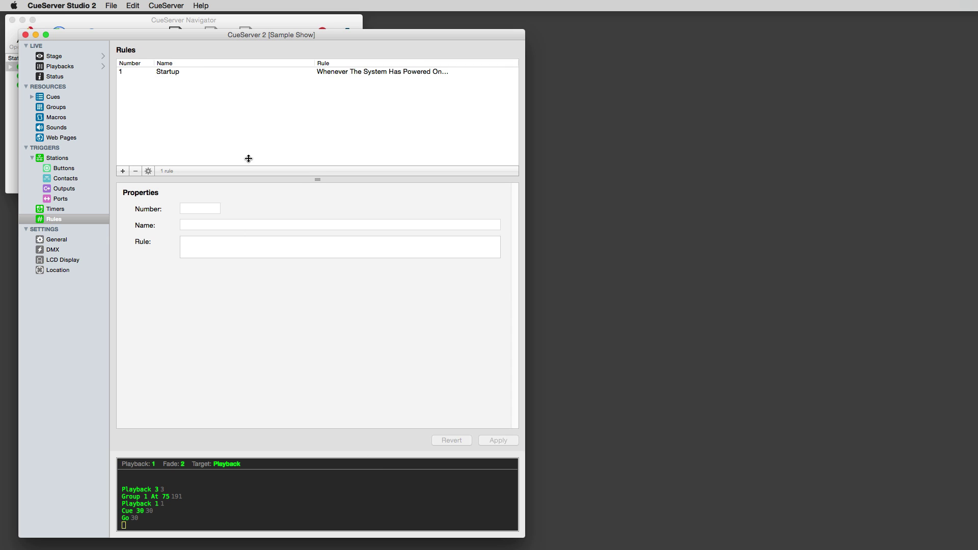
{"action": "left_click", "coordinate": [121, 172]}
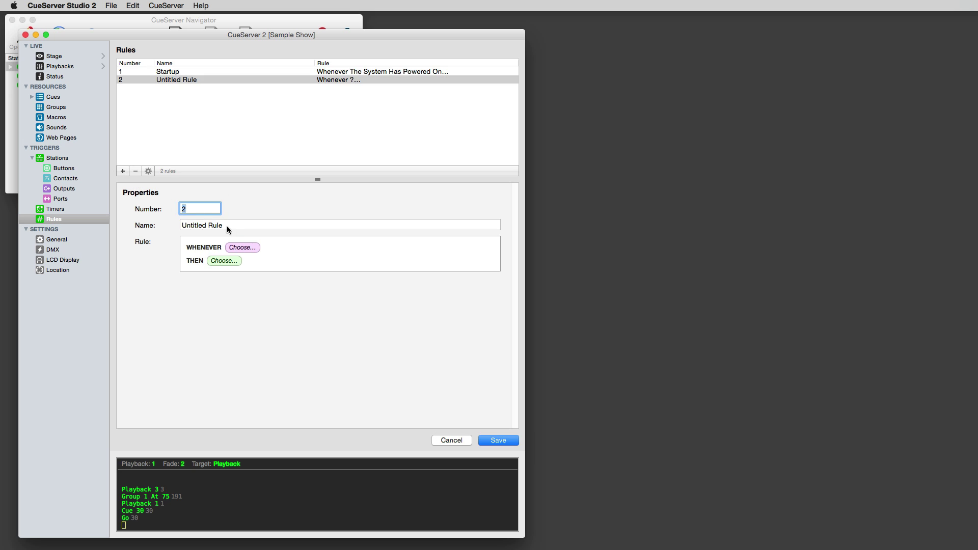
{"action": "key", "text": "Tab"}
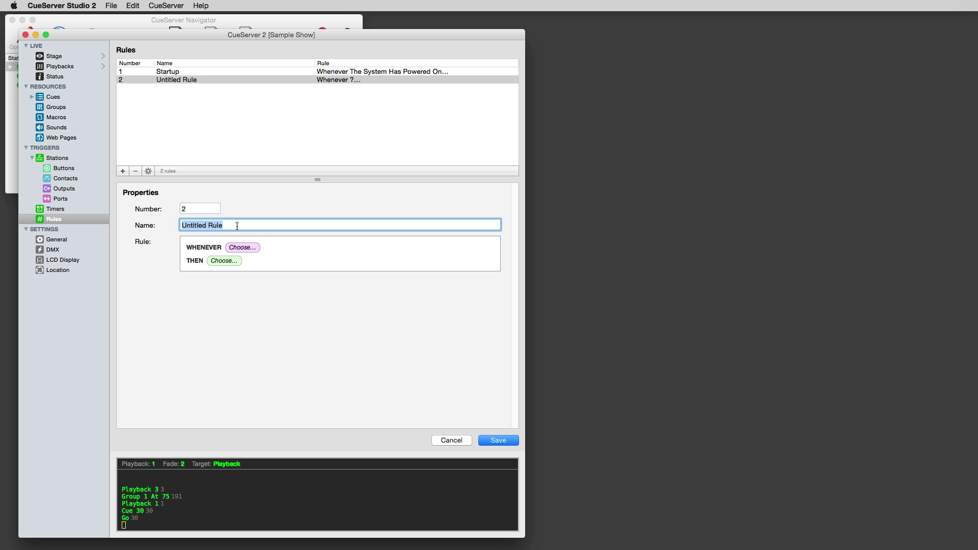
{"action": "type", "text": "Override"}
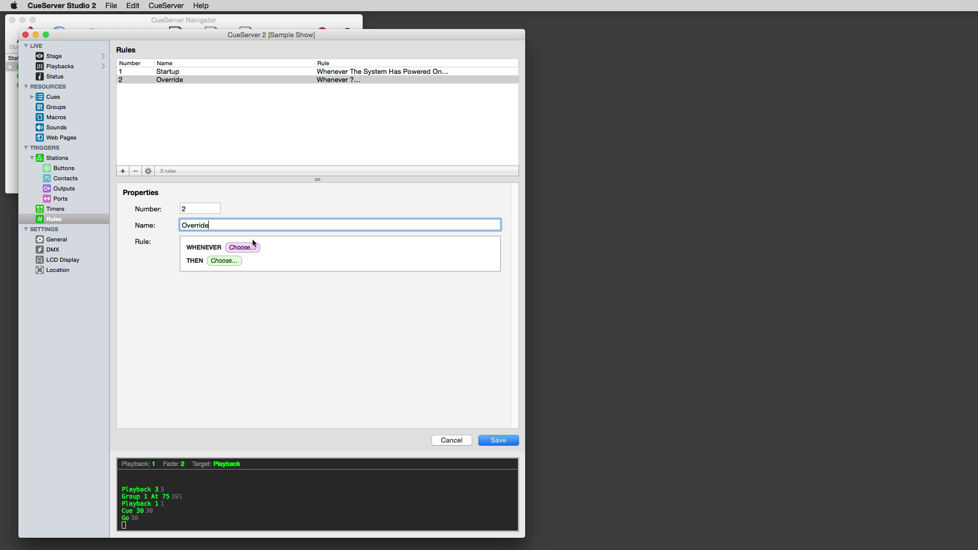
Step: Trigger it when DMX Port 1 stops receiving data and perform script 'Playback 5, Cue 21 Go'
{"action": "left_click", "coordinate": [253, 246]}
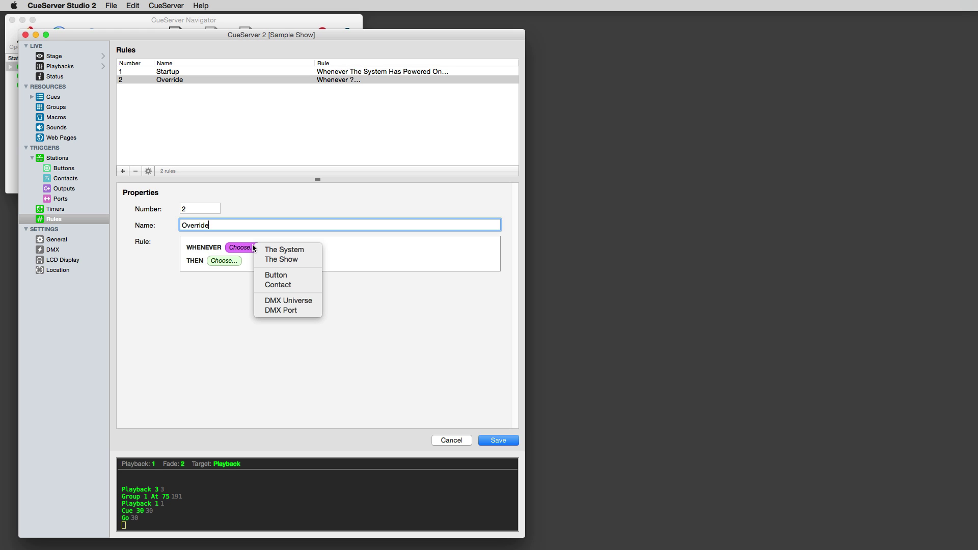
{"action": "left_click", "coordinate": [293, 311]}
{"action": "left_click", "coordinate": [326, 248]}
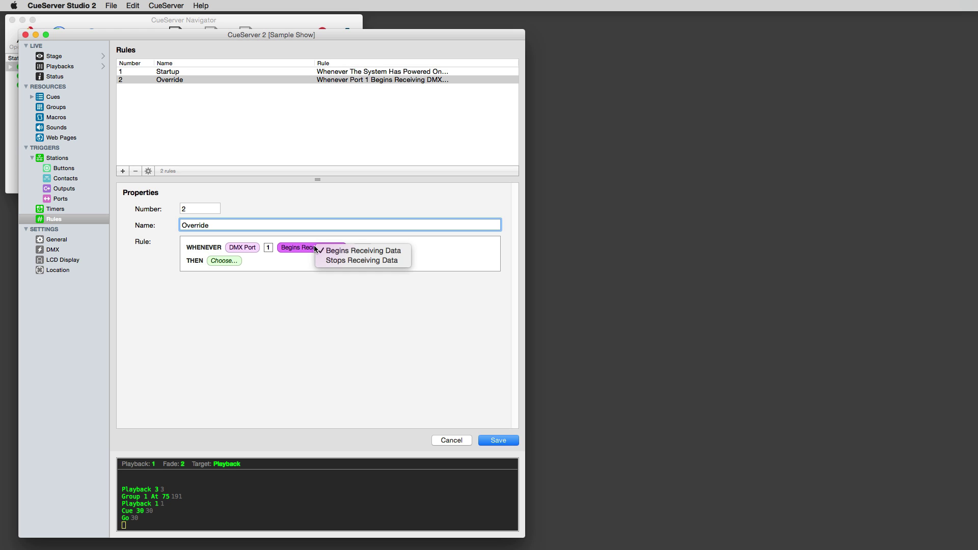
{"action": "left_click", "coordinate": [347, 261]}
{"action": "left_click", "coordinate": [231, 261]}
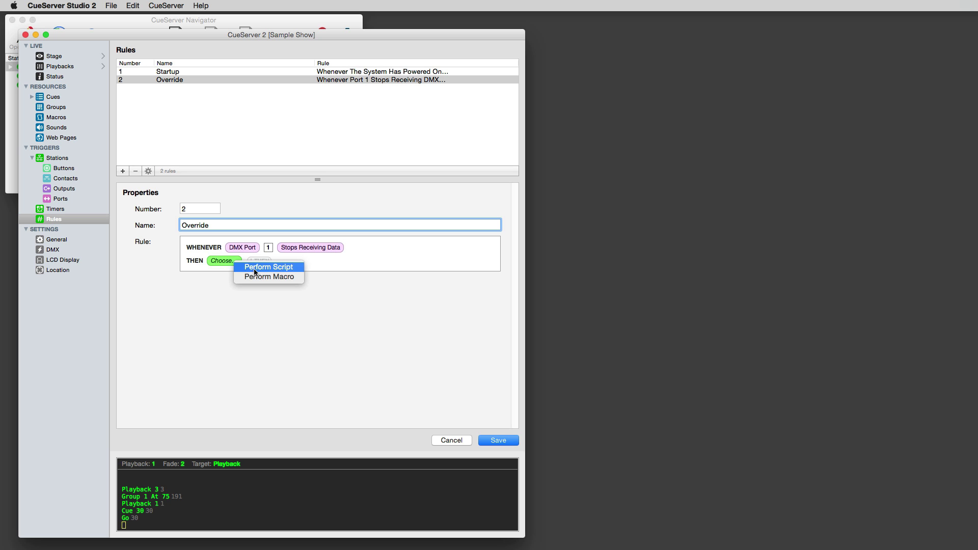
{"action": "left_click", "coordinate": [255, 269]}
{"action": "left_click", "coordinate": [270, 261]}
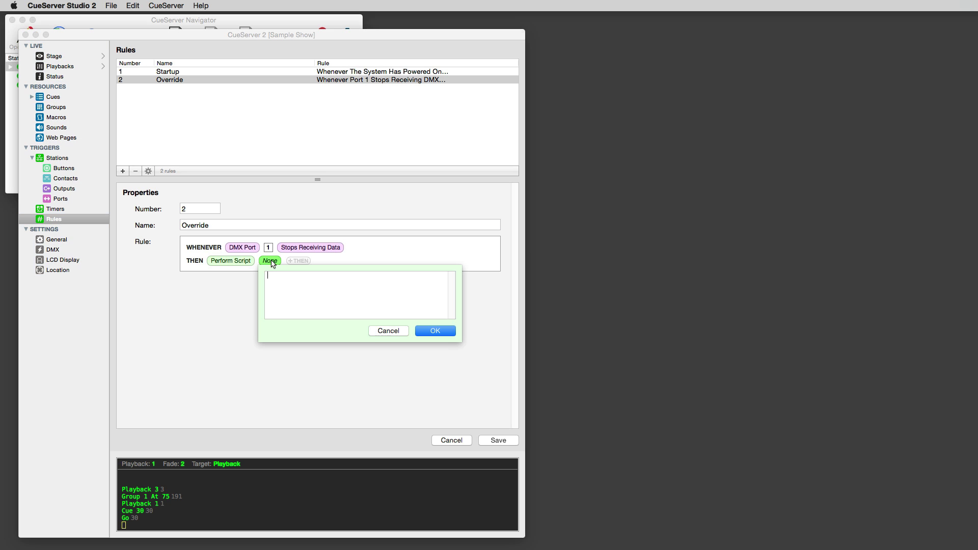
{"action": "type", "text": "Playback 5"}
{"action": "left_click", "coordinate": [436, 331]}
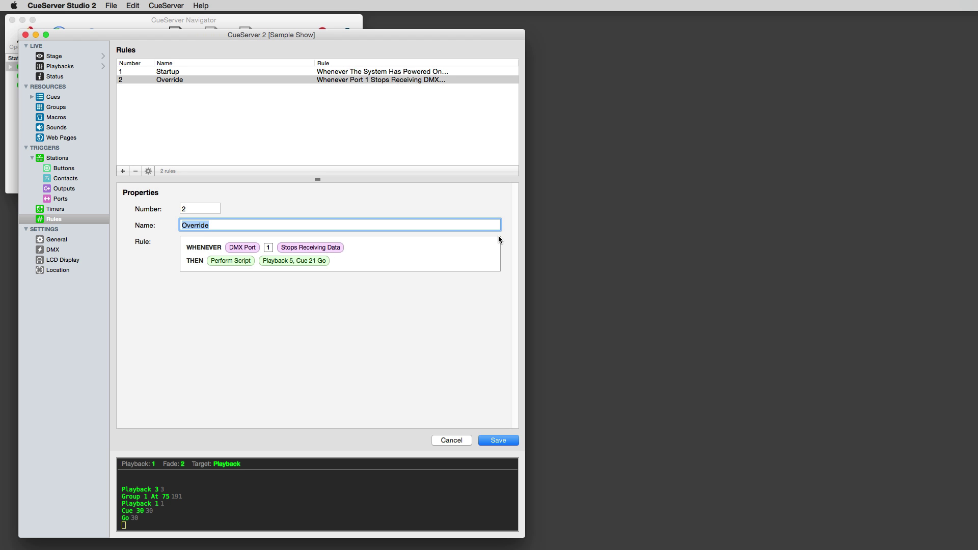